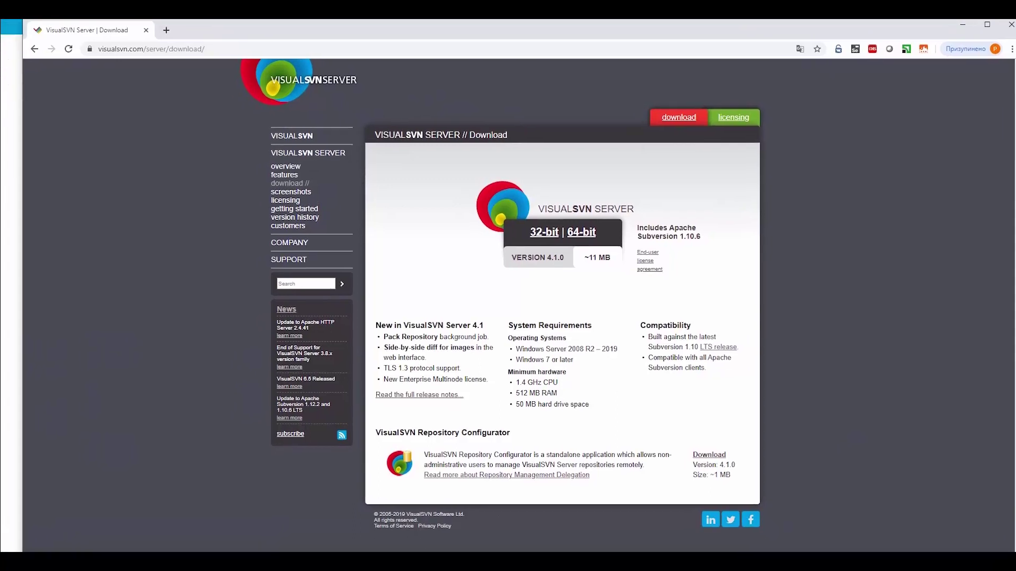
# Step: Download the 64-bit VisualSVN Server installer and cancel the setup wizard that opens
pyautogui.moveTo(108, 54); pyautogui.dragTo(136, 54)
pyautogui.click(244, 54)
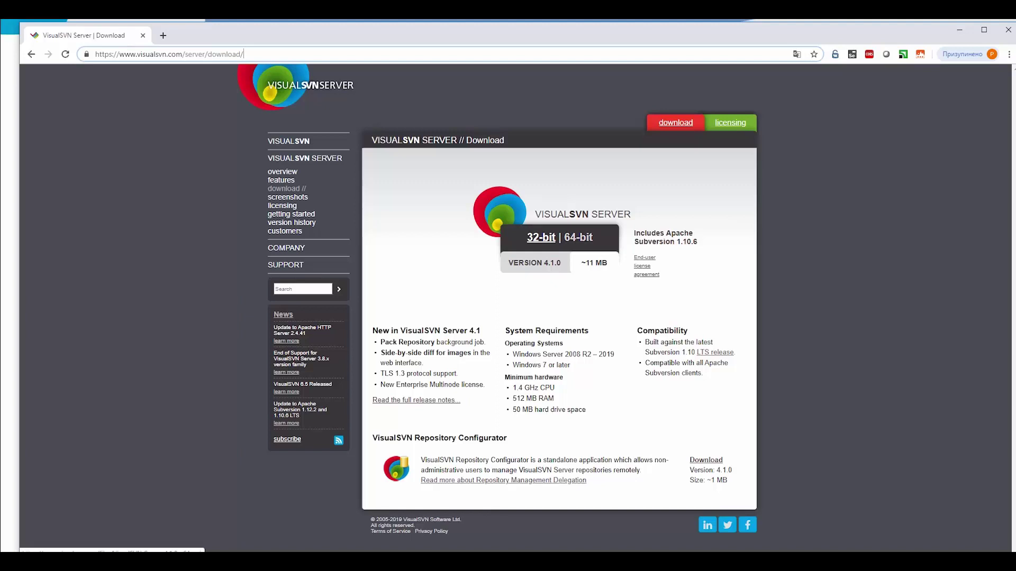
pyautogui.click(579, 237)
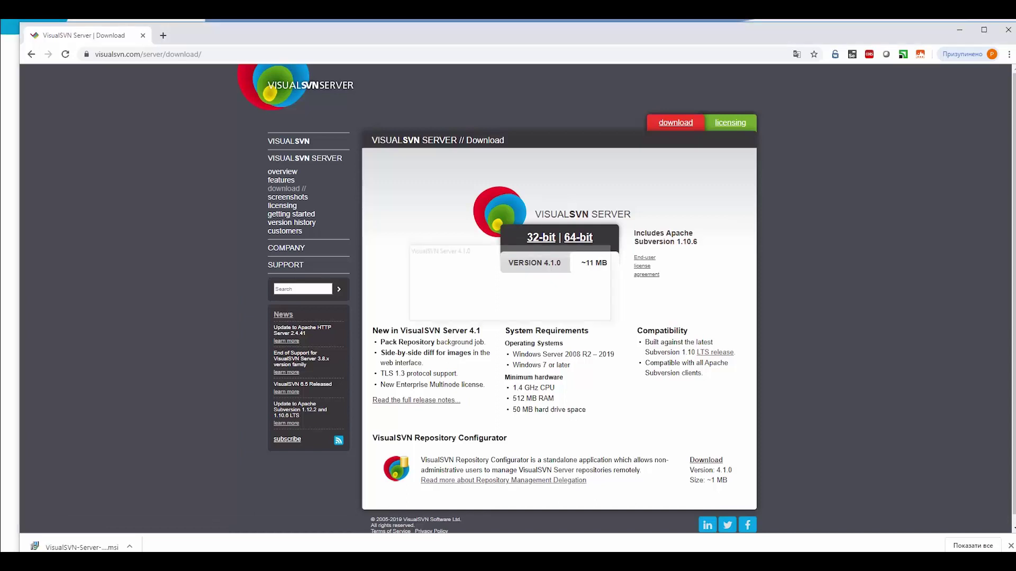
pyautogui.press('Escape')
pyautogui.press('y')
pyautogui.press('Return')
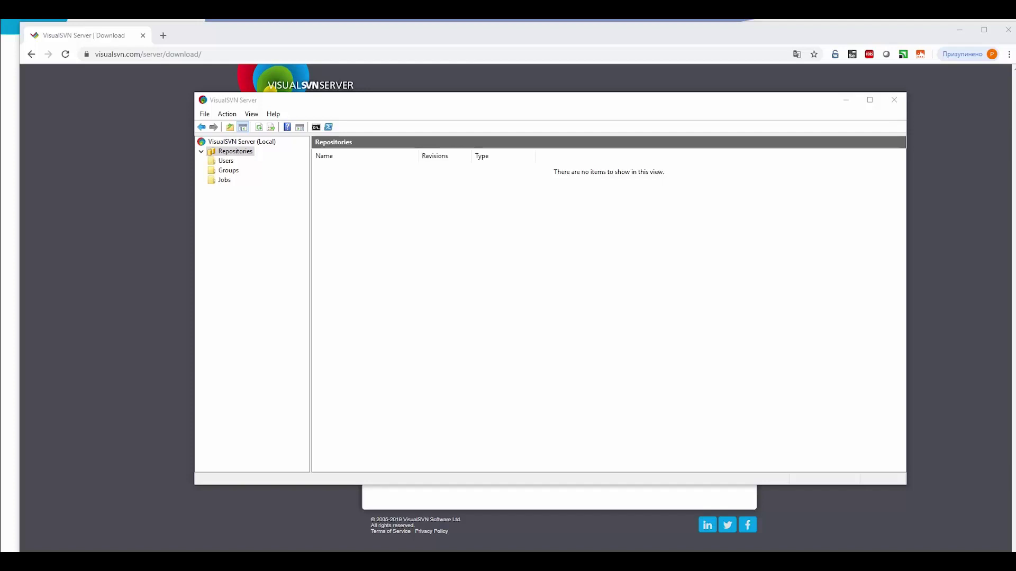
# Step: Create an empty FSFS repository named 'test-repo' with nobody having access
pyautogui.rightClick(221, 152)
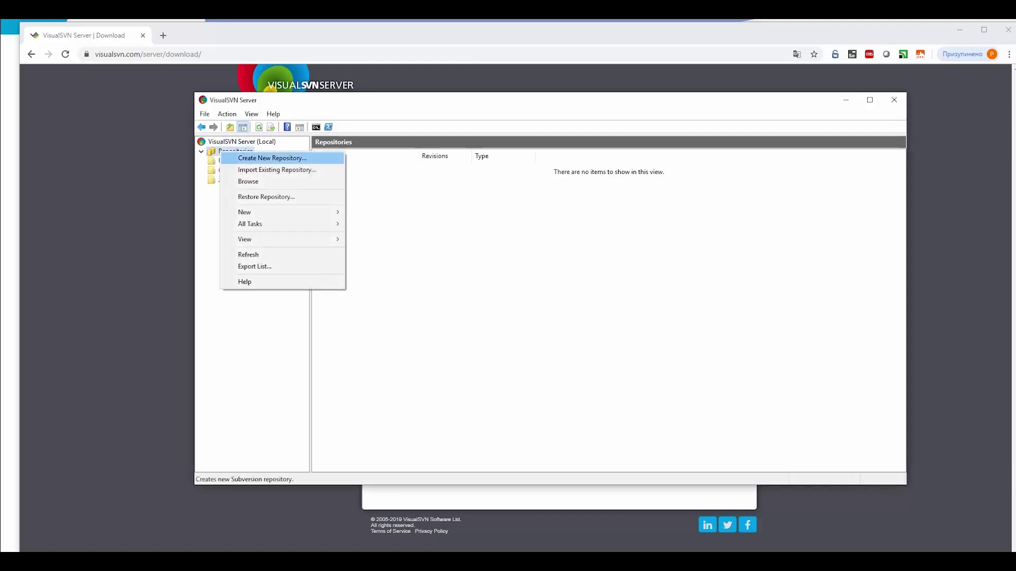
pyautogui.press('Return')
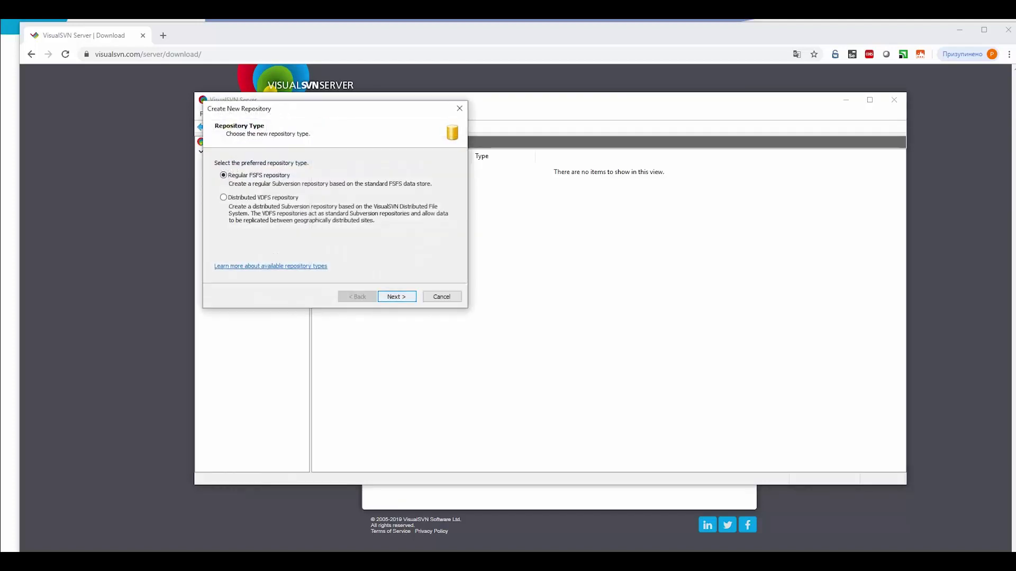
pyautogui.press('Return')
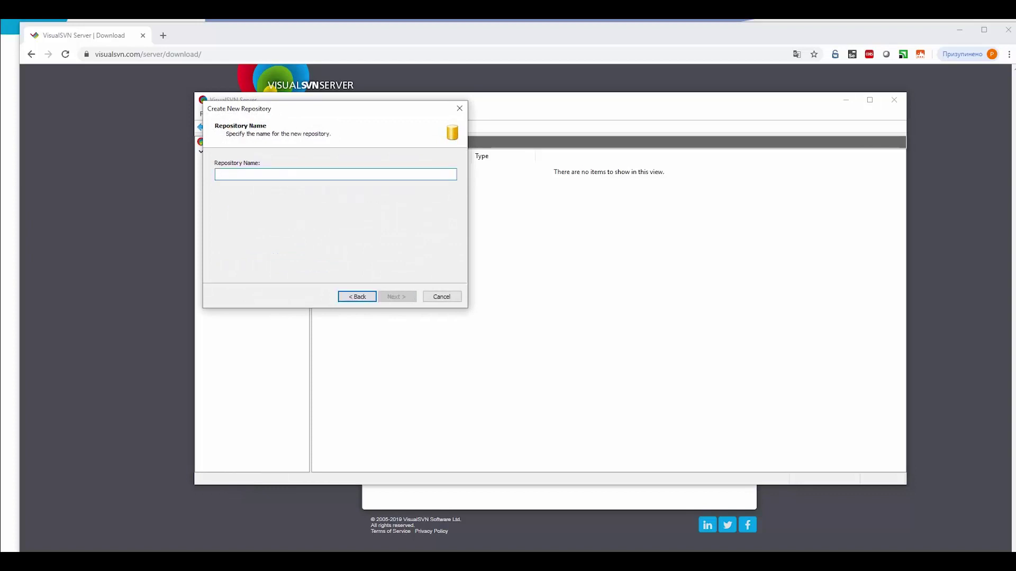
pyautogui.write('test-')
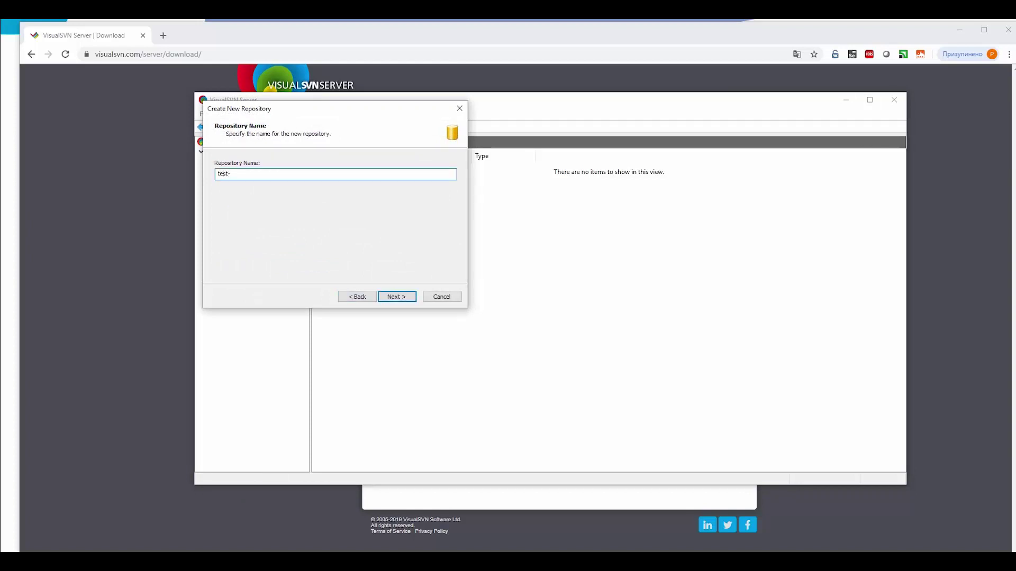
pyautogui.write('repo')
pyautogui.press('Return')
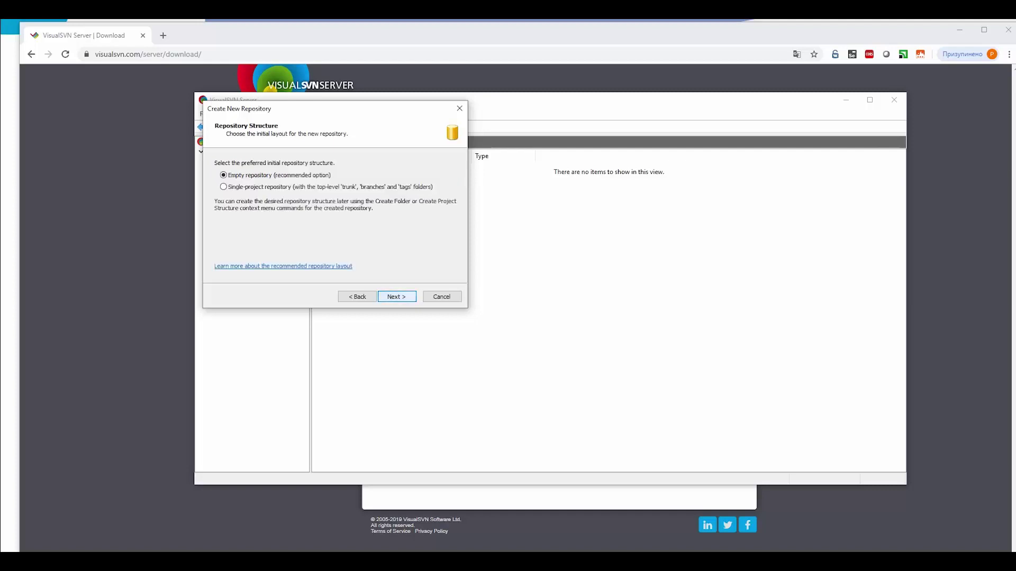
pyautogui.press('Return')
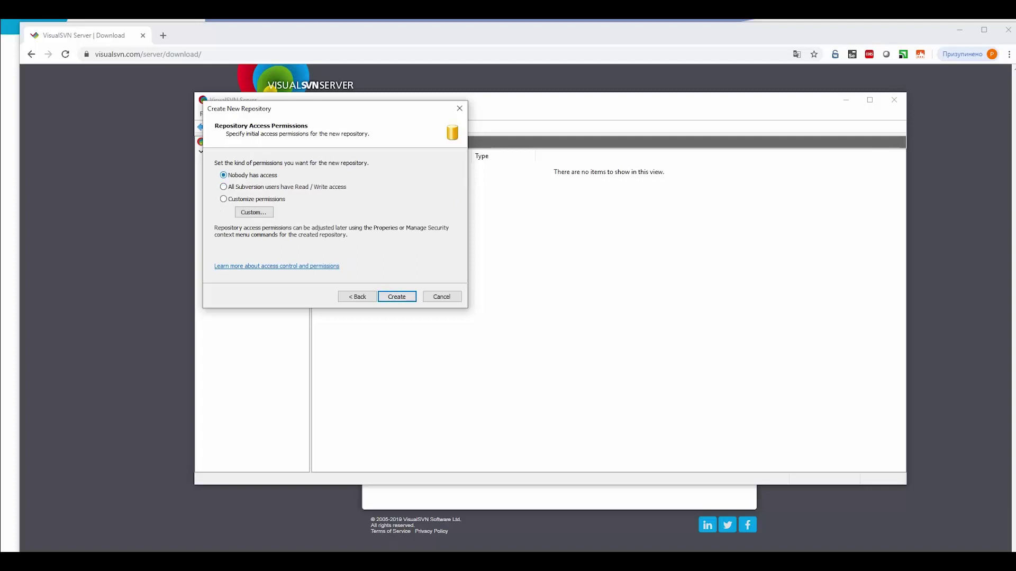
pyautogui.press('Return')
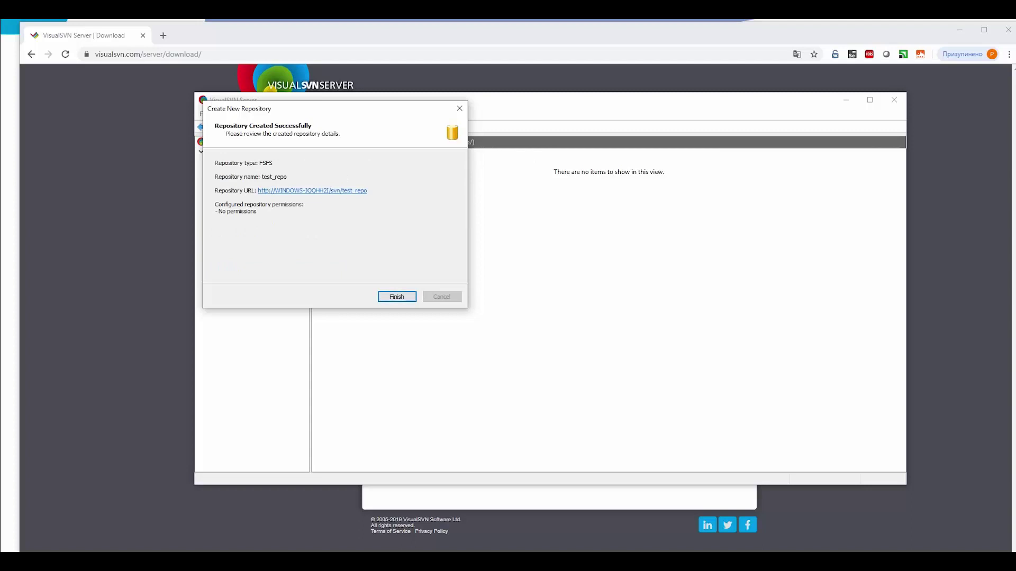
pyautogui.press('Return')
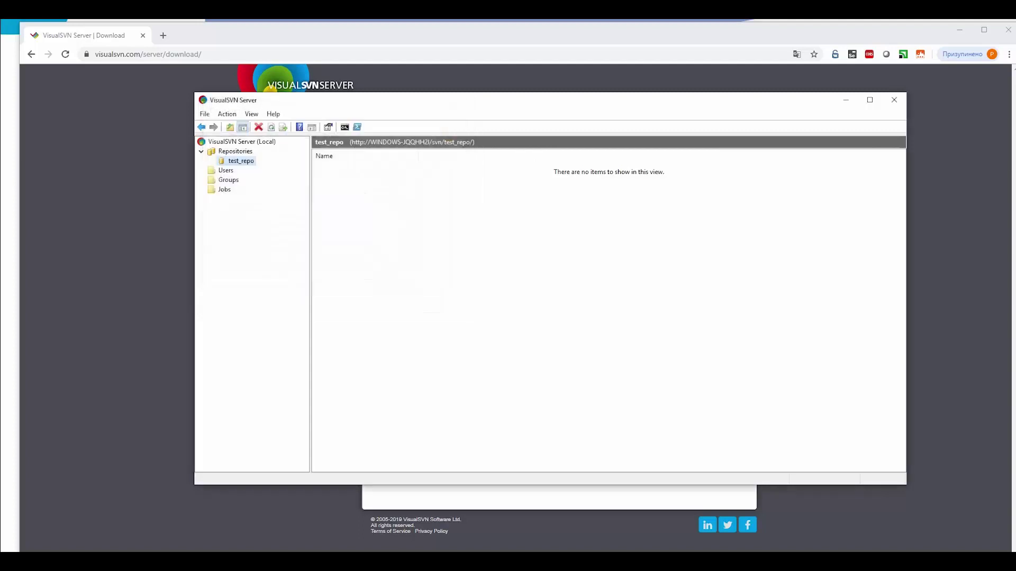
# Step: Create the Subversion user test_user with a password
pyautogui.click(226, 170)
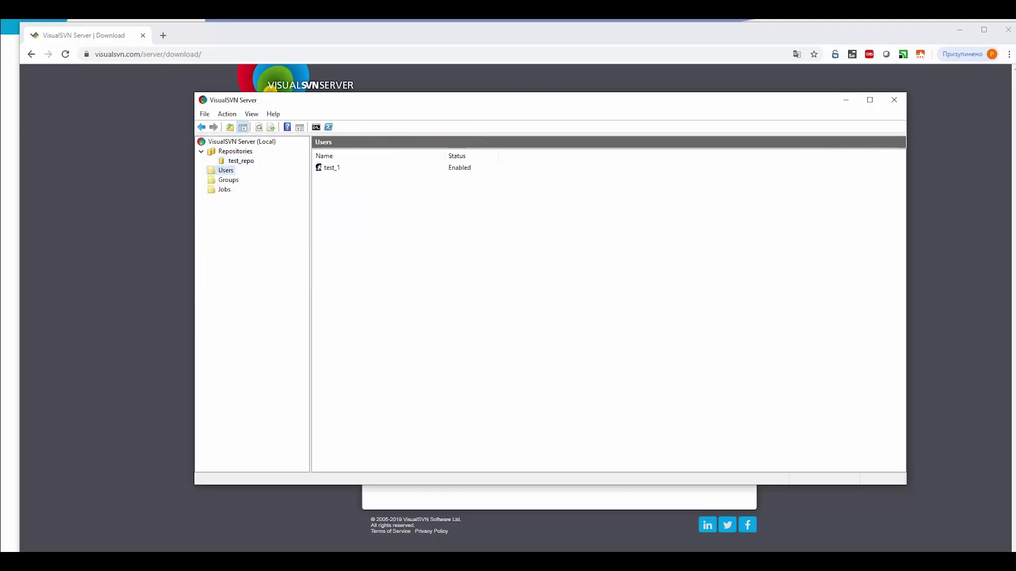
pyautogui.rightClick(227, 170)
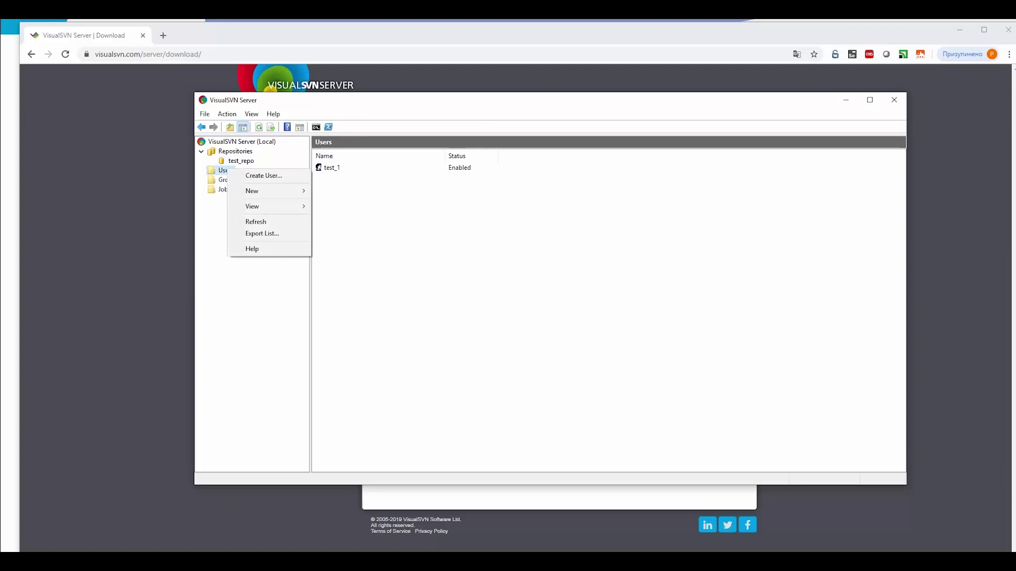
pyautogui.click(260, 175)
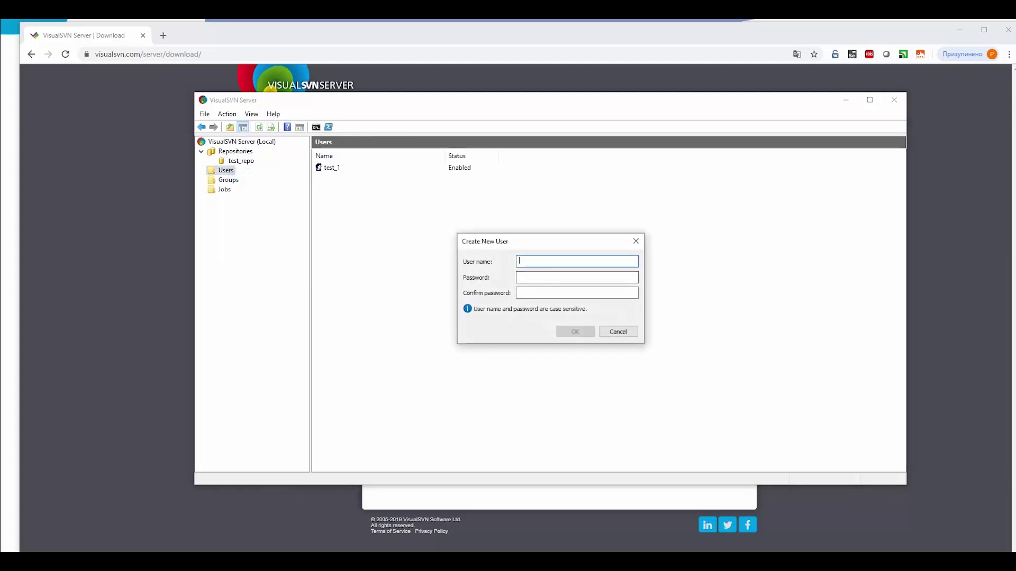
pyautogui.write('test_user')
pyautogui.press('Tab')
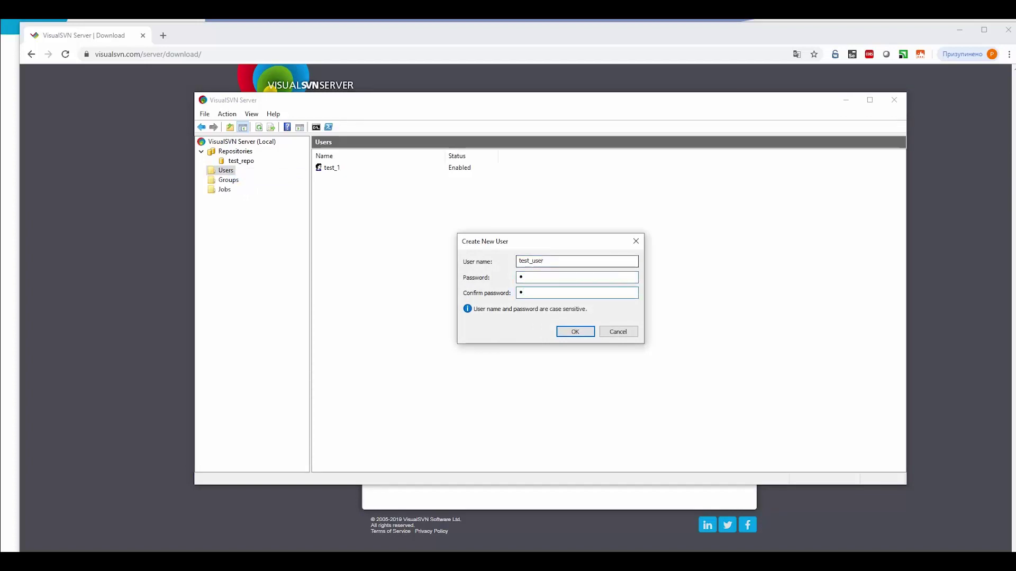
pyautogui.press('Return')
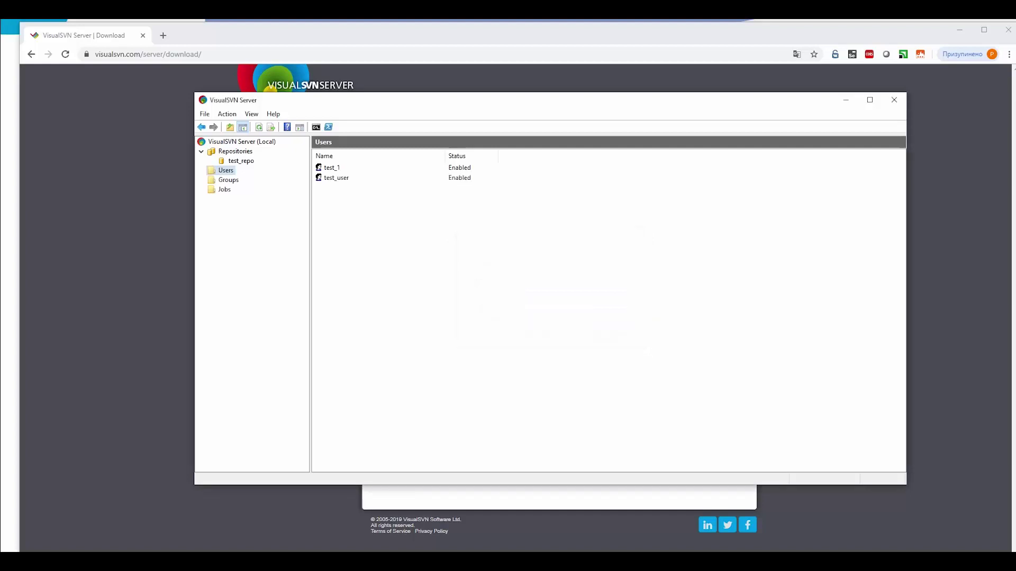
# Step: Add test_user to test_repo's security permissions with Read / Write access
pyautogui.click(240, 161)
pyautogui.rightClick(240, 161)
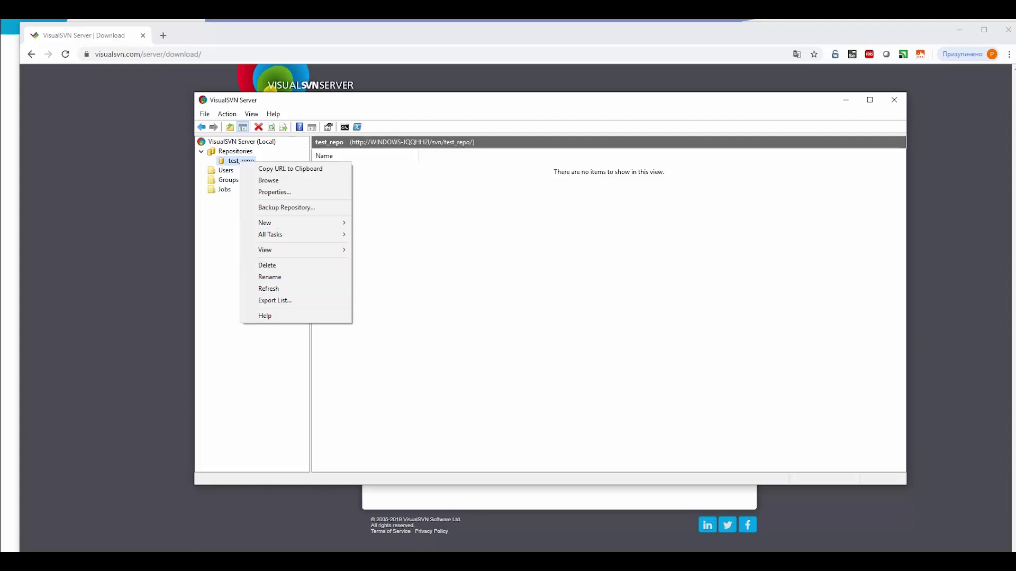
pyautogui.press('Return')
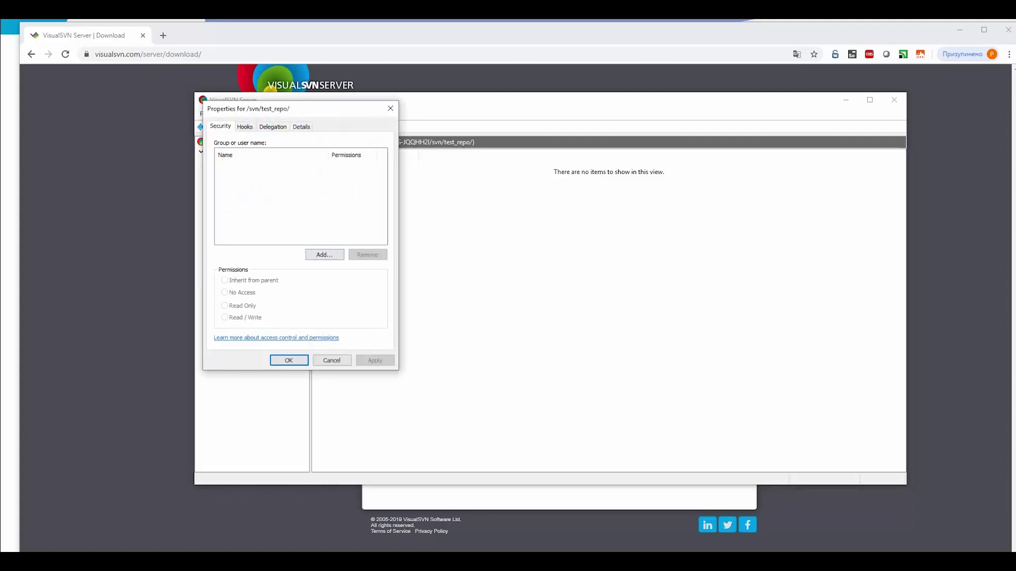
pyautogui.click(324, 255)
pyautogui.click(233, 225)
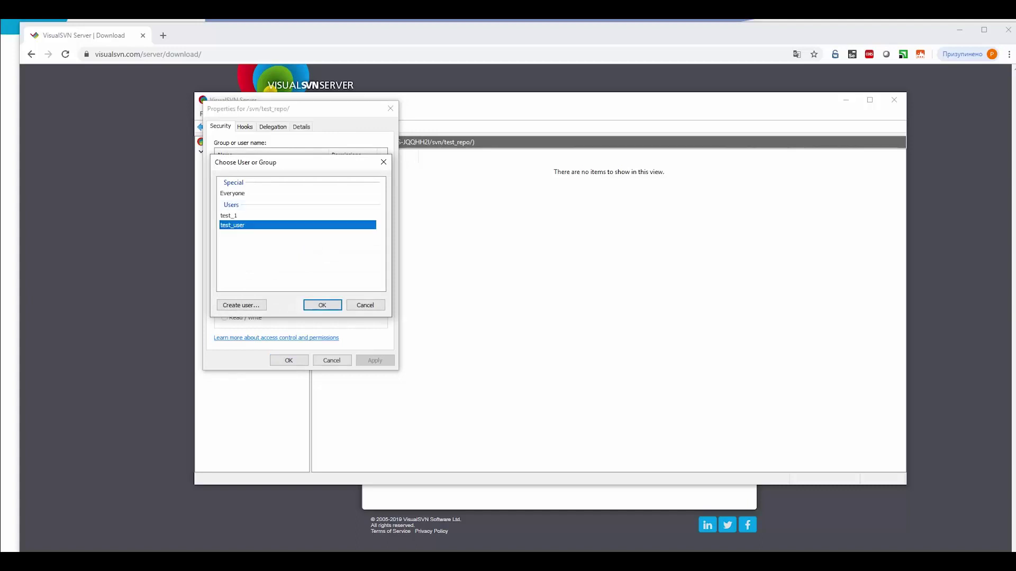
pyautogui.press('Return')
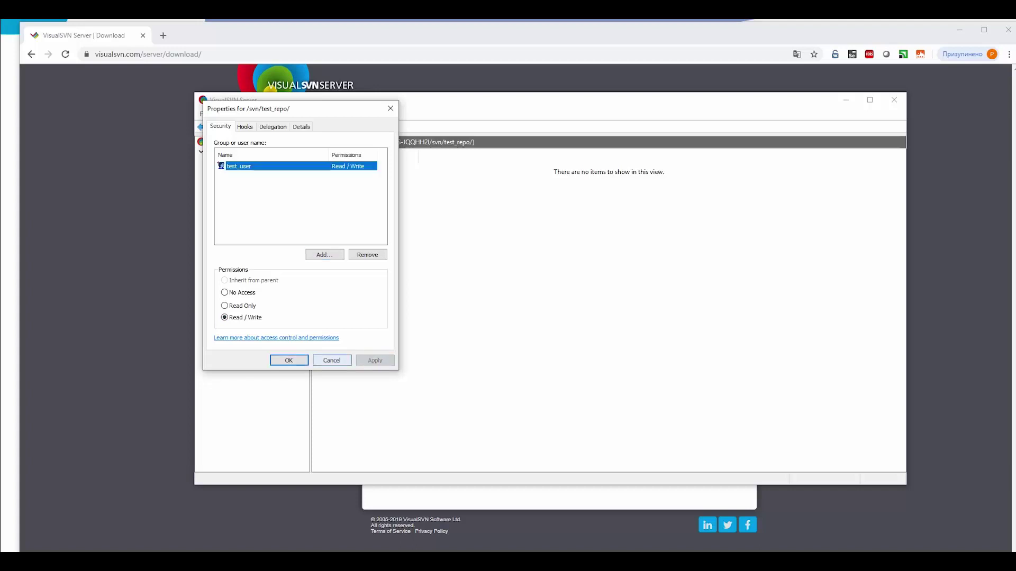
pyautogui.click(289, 361)
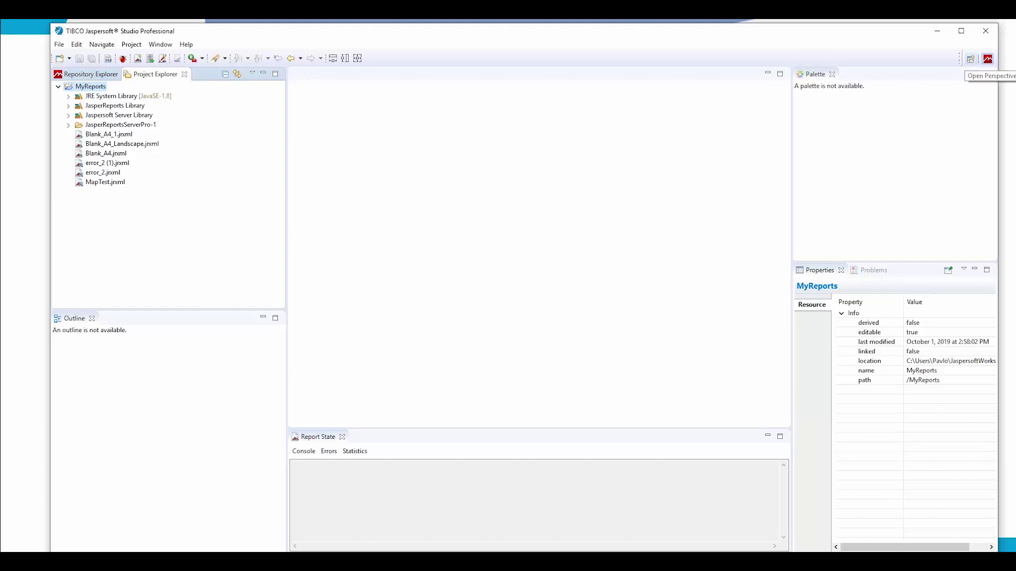
# Step: Open the SVN Repository Exploring perspective from the Open Perspective list
pyautogui.click(970, 59)
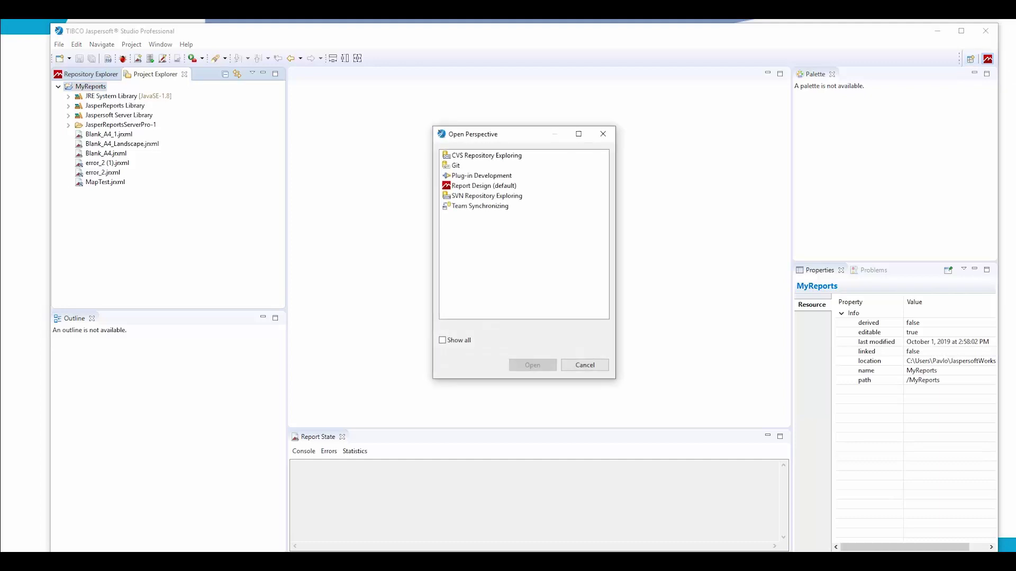
pyautogui.click(486, 196)
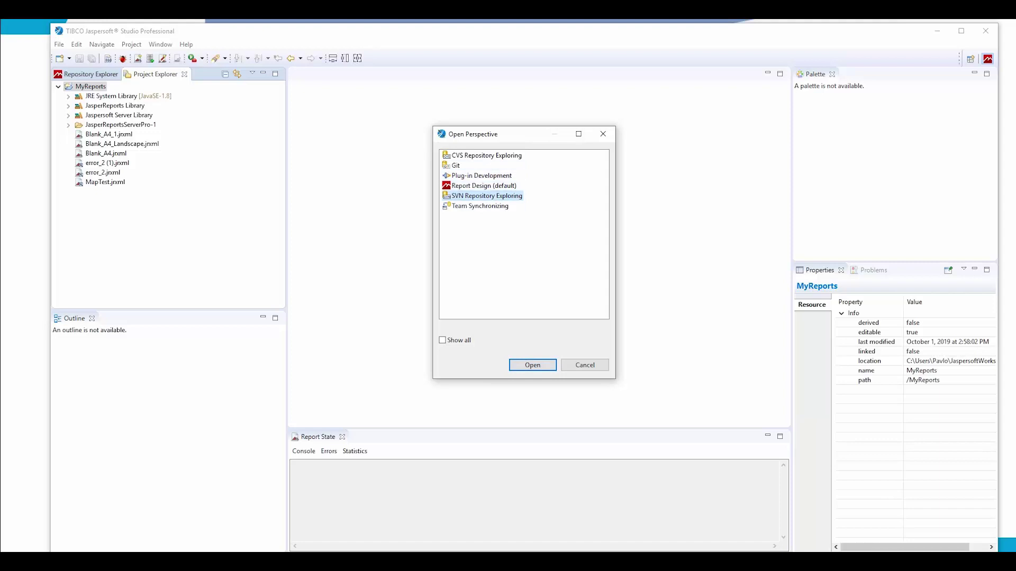
pyautogui.press('Return')
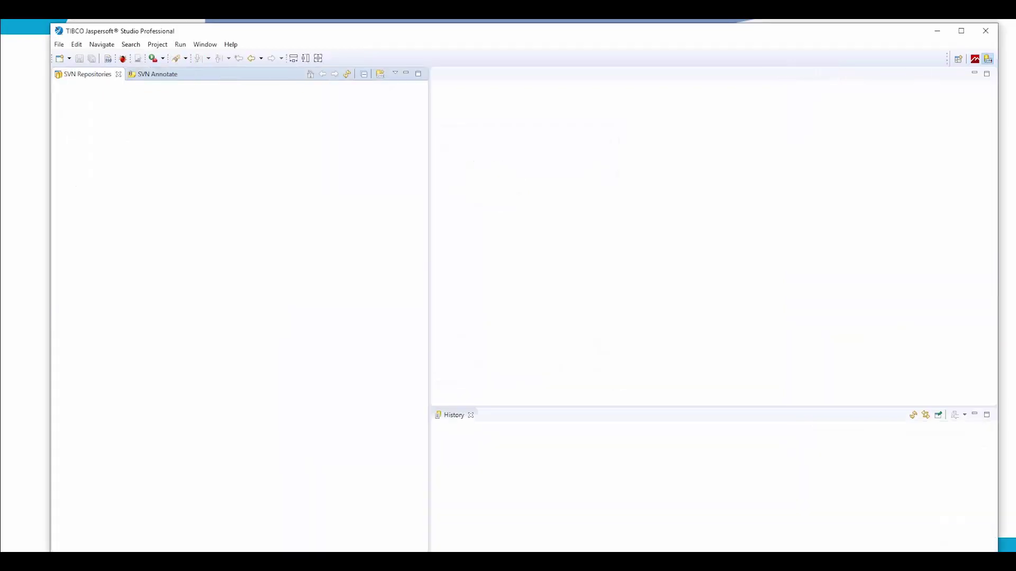
# Step: Add a new repository location using the test_repo URL copied from VisualSVN Server
pyautogui.rightClick(120, 110)
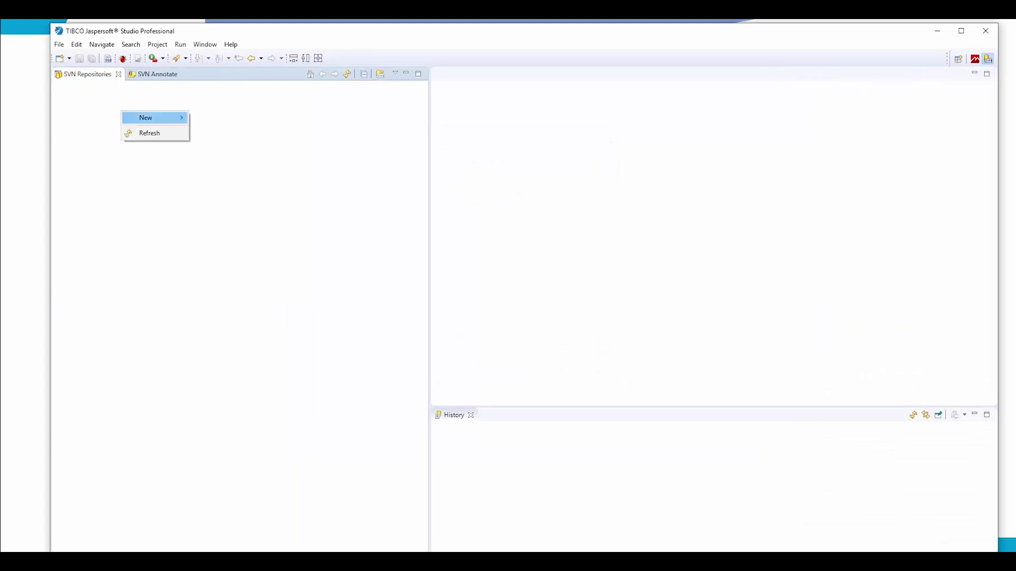
pyautogui.click(235, 118)
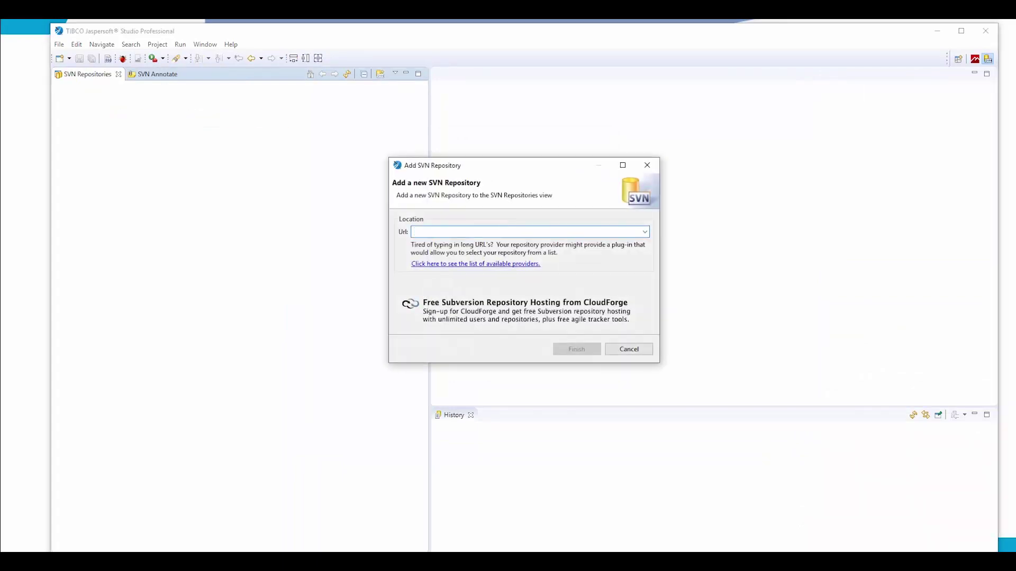
pyautogui.hotkey('alt', 'Down')
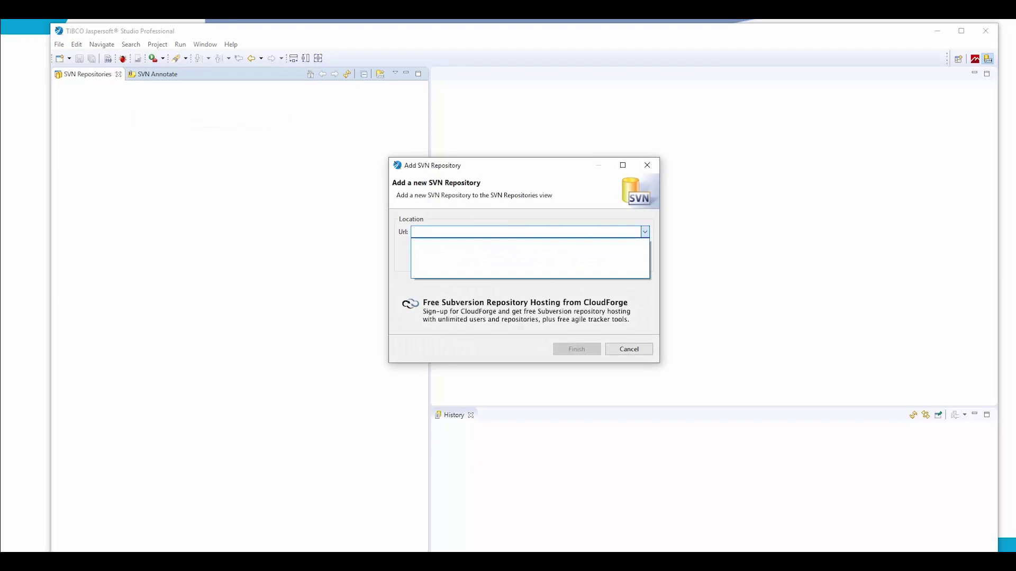
pyautogui.hotkey('alt', 'Tab')
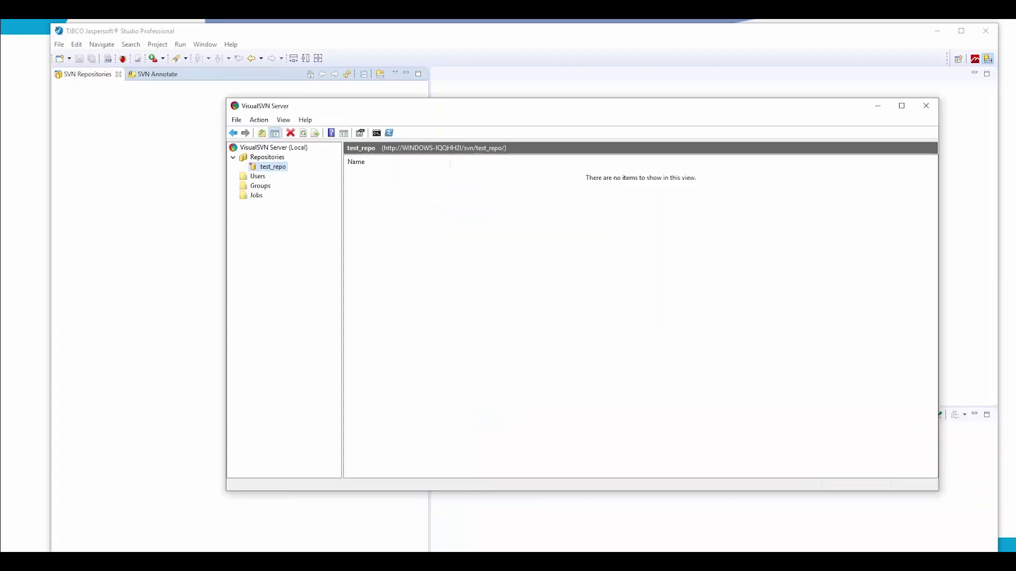
pyautogui.hotkey('shift', 'F10')
pyautogui.press('Return')
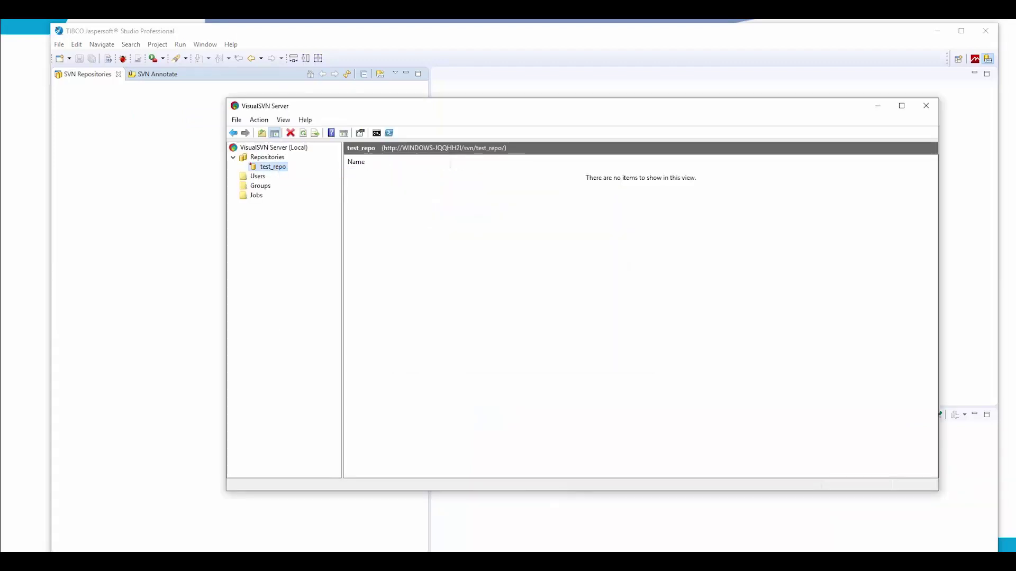
pyautogui.hotkey('shift', 'F10')
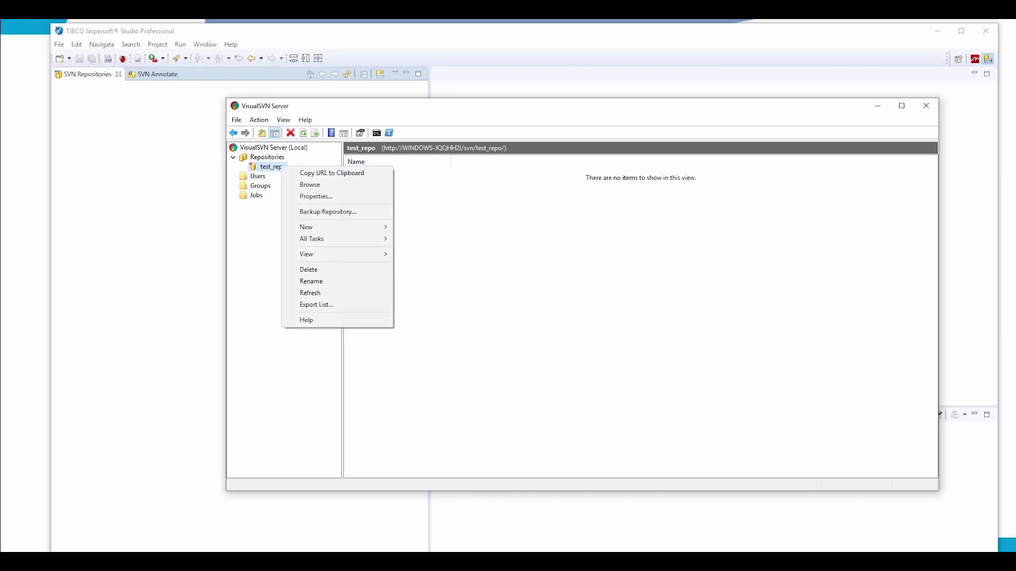
pyautogui.press('Down')
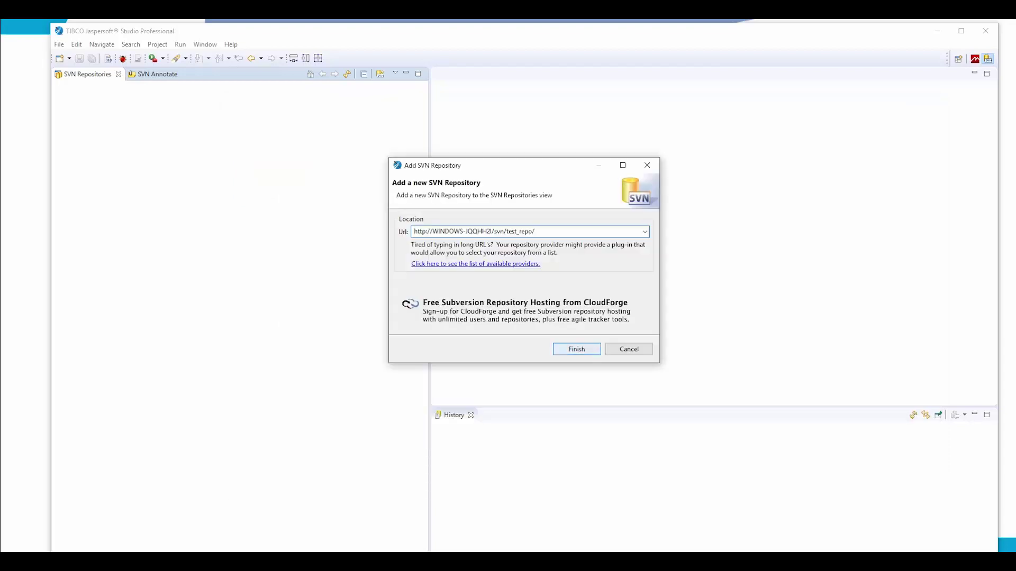
pyautogui.press('Return')
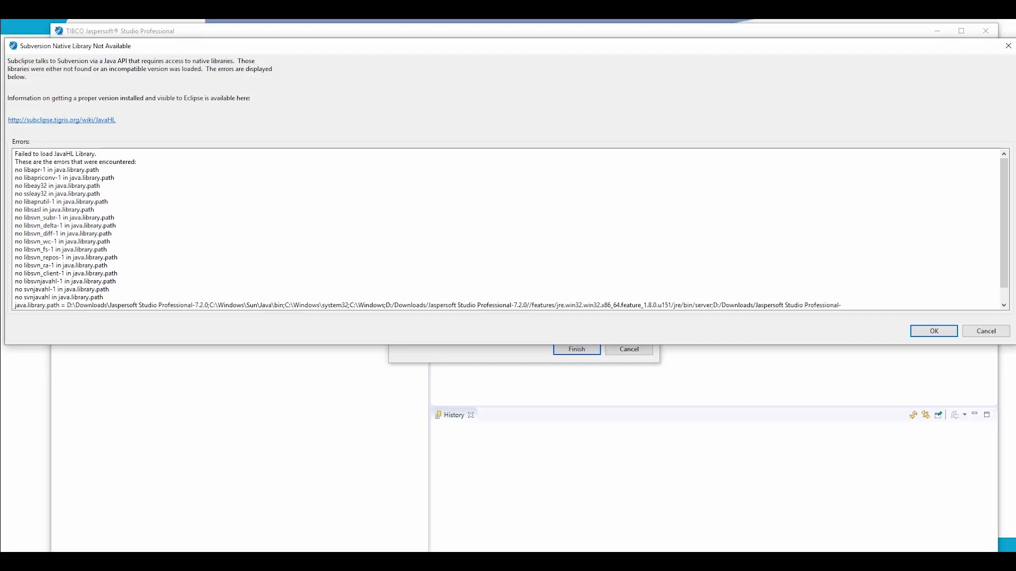
# Step: Dismiss the native library error and sign in as test_user with its password
pyautogui.press('Return')
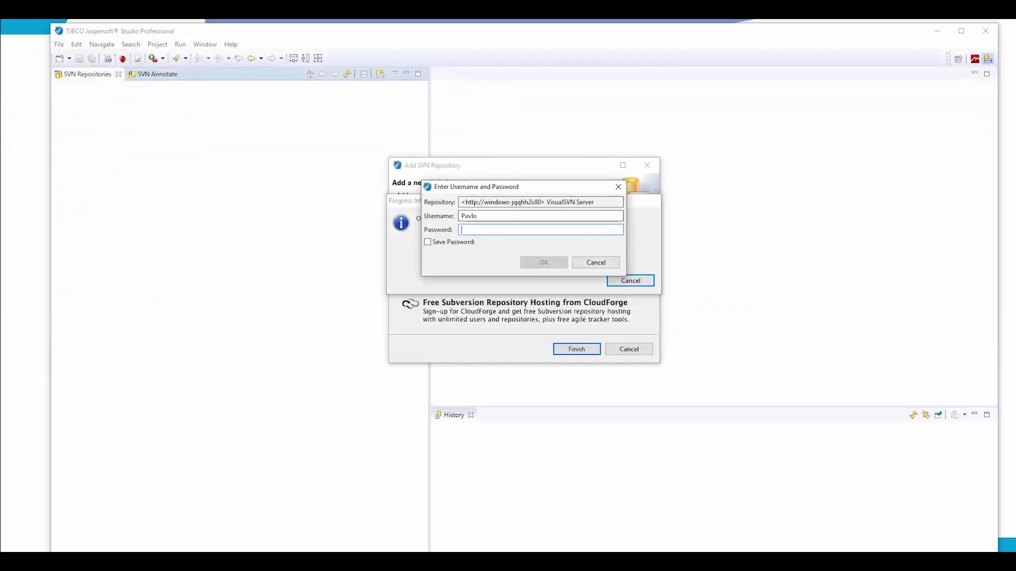
pyautogui.hotkey('shift', 'Tab')
pyautogui.write('test_user')
pyautogui.press('Tab')
pyautogui.write('*')
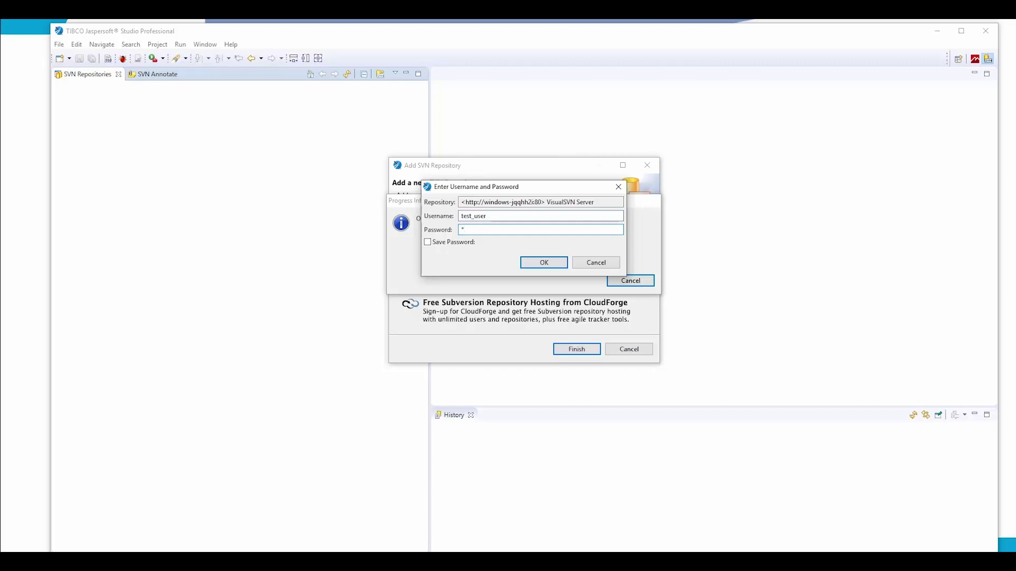
pyautogui.press('Return')
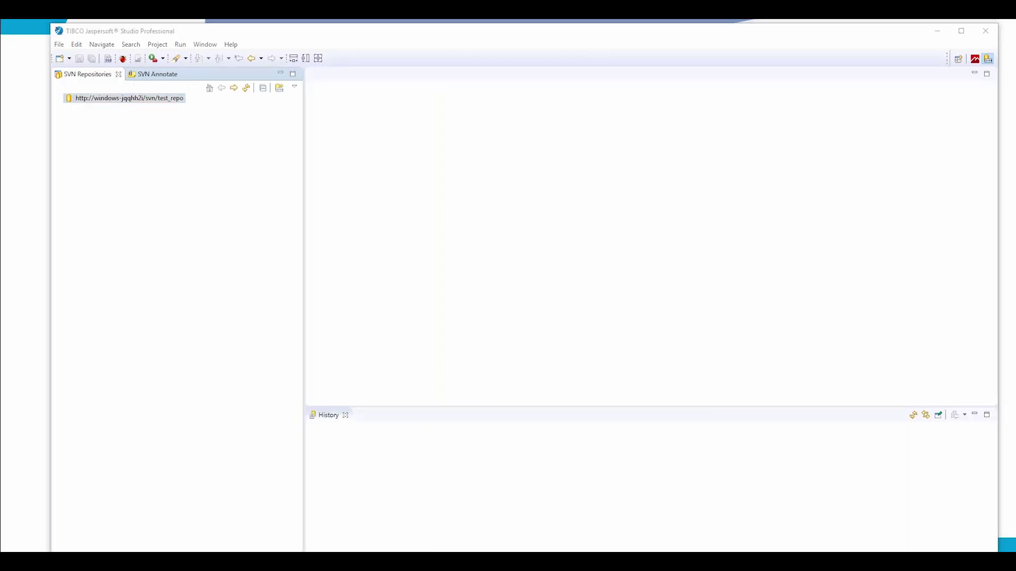
# Step: Start the SVN > Checkout Projects from SVN wizard via File > New > Project
pyautogui.hotkey('alt', 'f')
pyautogui.press('Right')
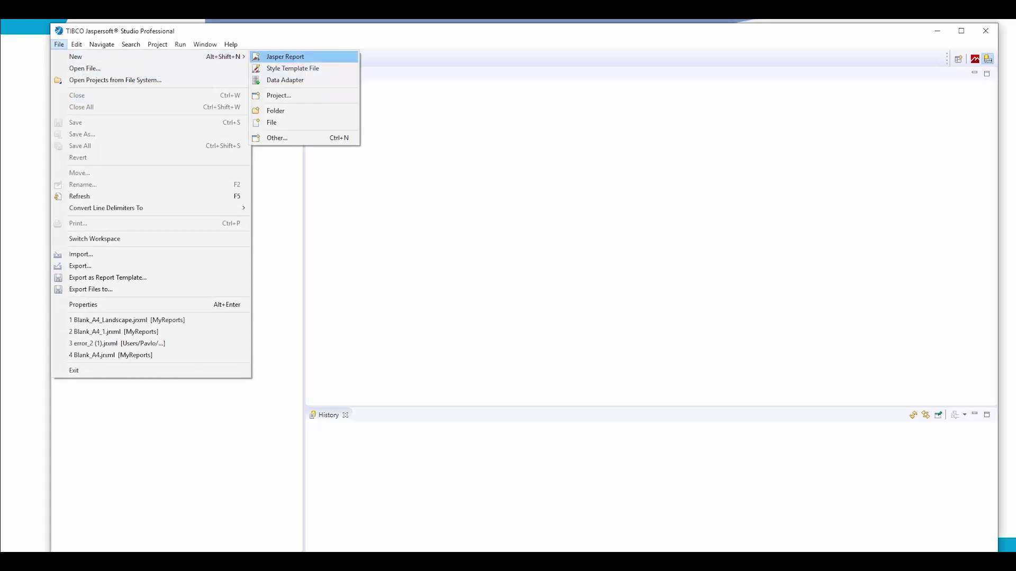
pyautogui.press('Left')
pyautogui.press('Right')
pyautogui.press('Down')
pyautogui.press('Down')
pyautogui.press('Down')
pyautogui.press('Return')
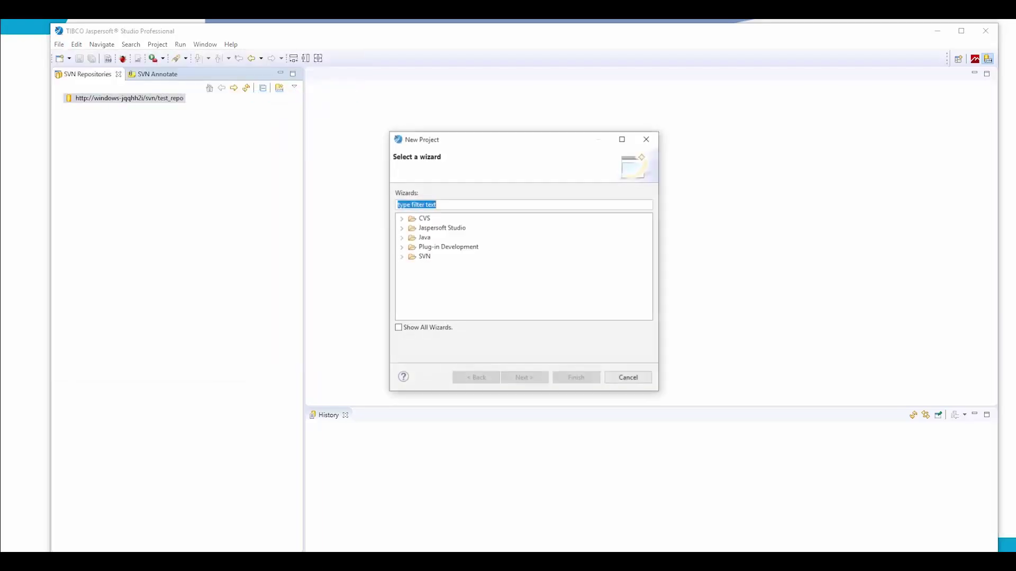
pyautogui.press('Down')
pyautogui.press('Down')
pyautogui.press('Down')
pyautogui.press('Down')
pyautogui.press('Down')
pyautogui.press('Right')
pyautogui.press('Down')
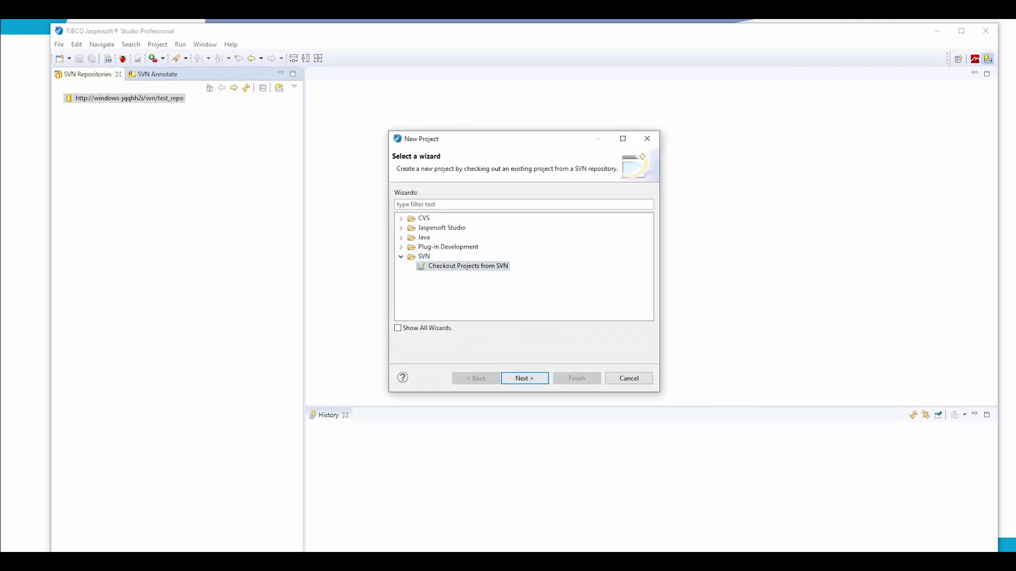
# Step: Select the test_repo root folder and check it out using the New Project wizard
pyautogui.press('Return')
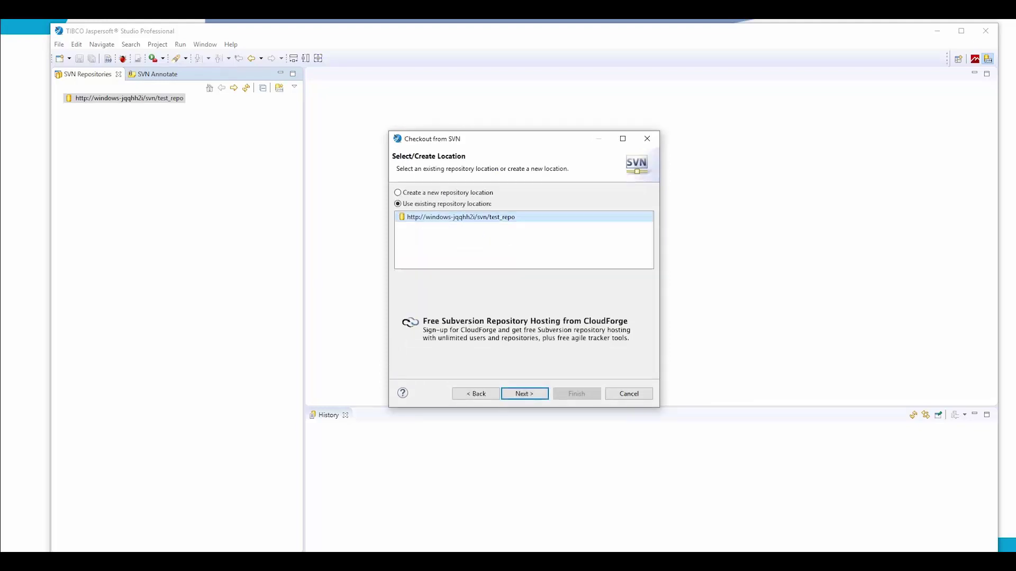
pyautogui.press('Return')
pyautogui.click(472, 194)
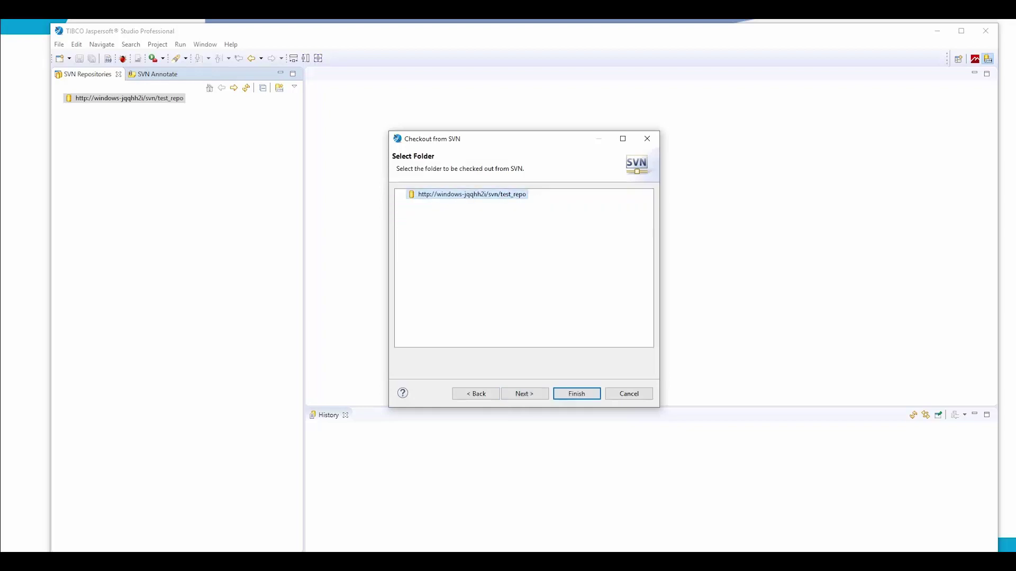
pyautogui.press('Tab')
pyautogui.press('Return')
pyautogui.press('Return')
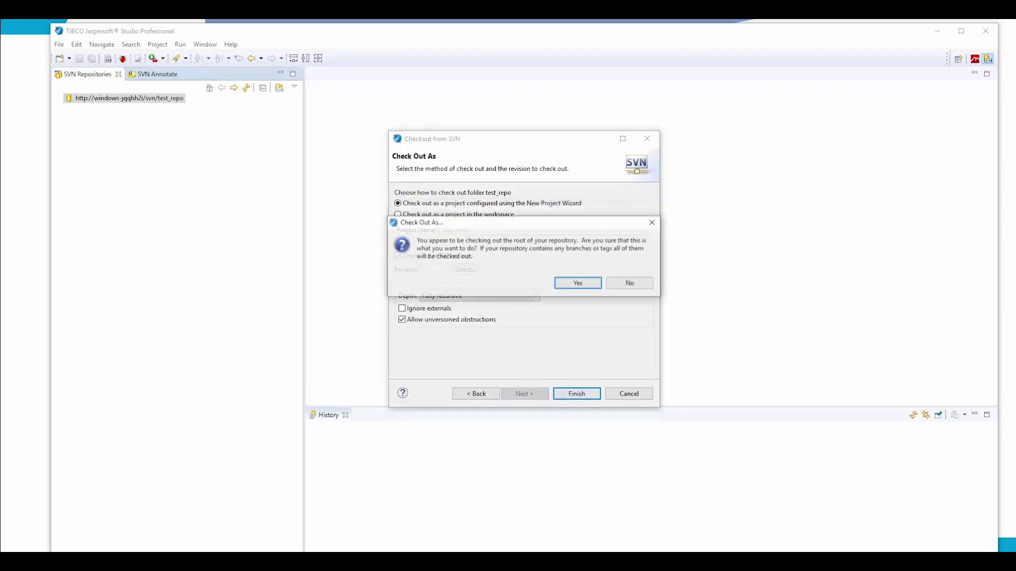
pyautogui.press('Return')
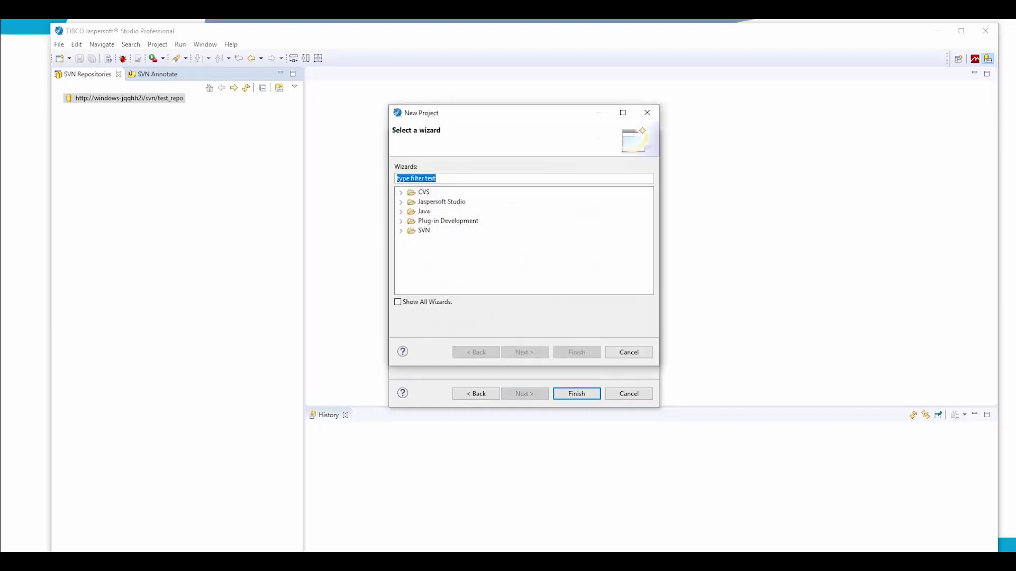
# Step: Create the JasperReports project 'Test' and accept overwriting to complete the checkout
pyautogui.press('Tab')
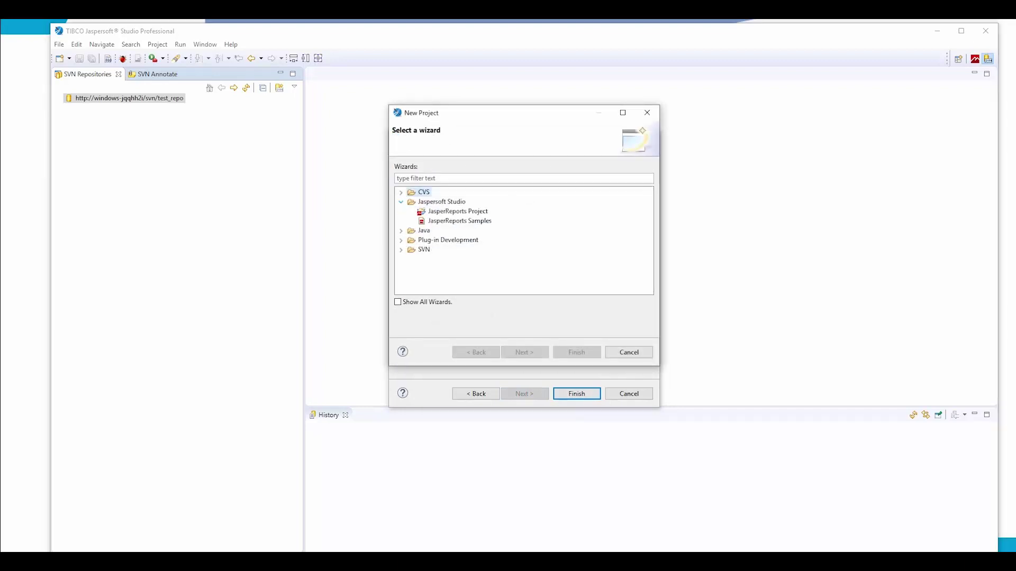
pyautogui.press('Down')
pyautogui.press('Down')
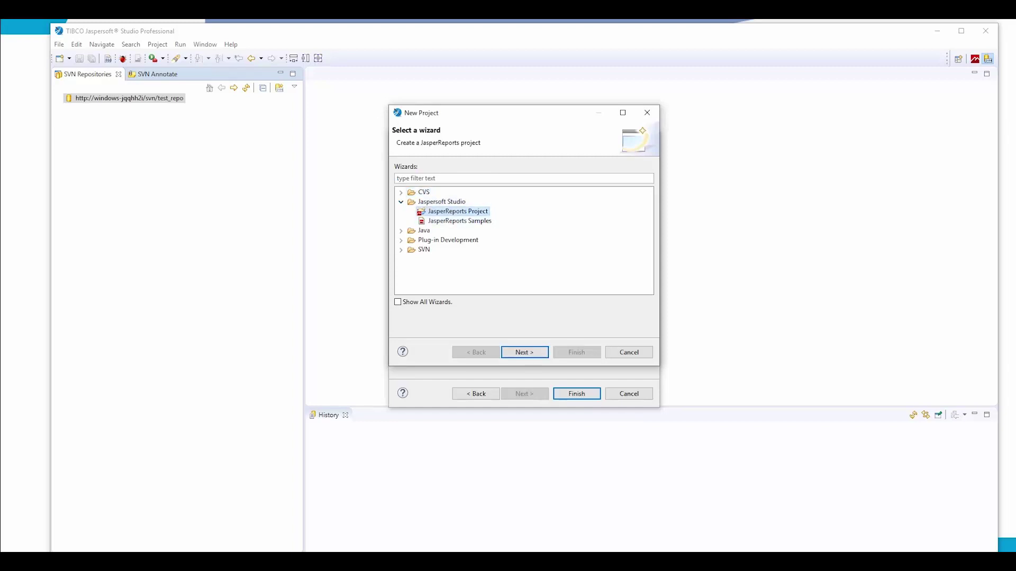
pyautogui.press('Return')
pyautogui.write('Test')
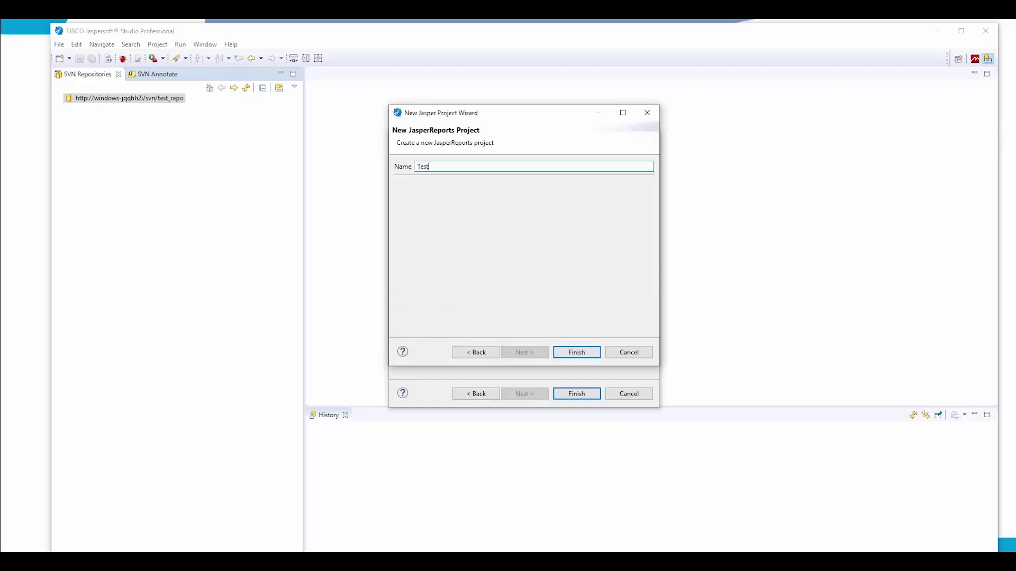
pyautogui.press('Return')
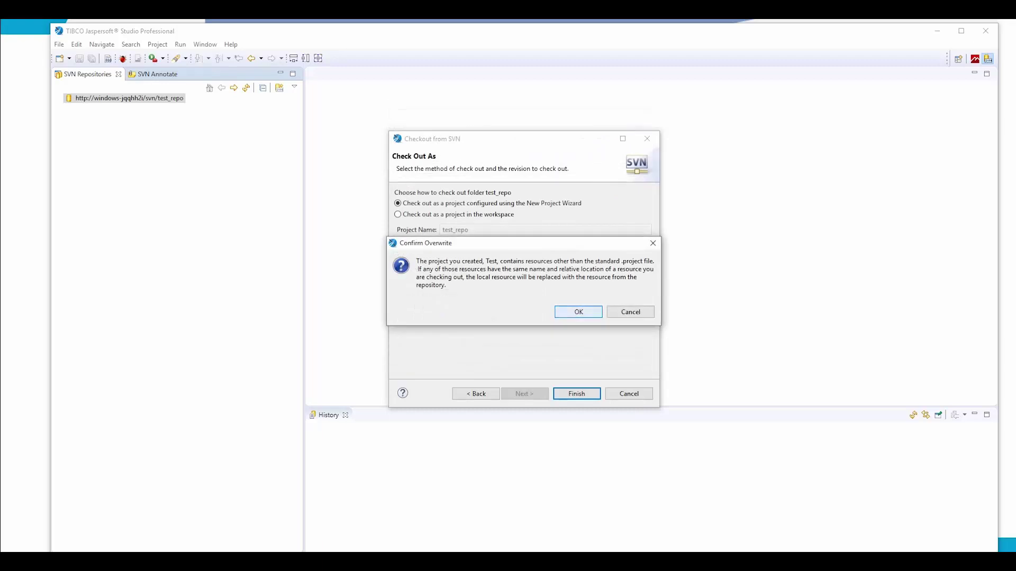
pyautogui.press('Return')
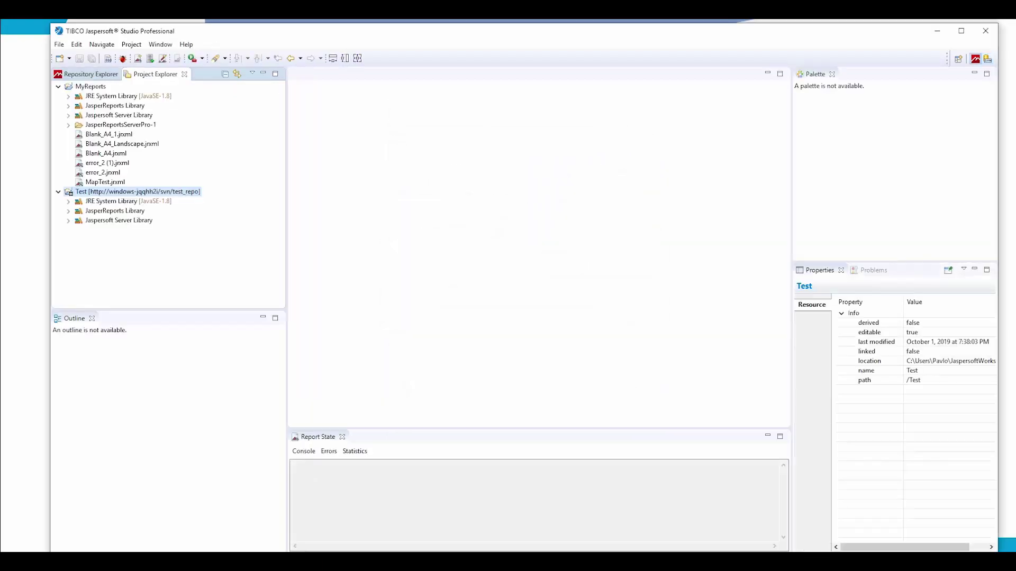
# Step: Start a new Jasper report in Test using the Cherry template, keeping Cherry.jrxml
pyautogui.rightClick(103, 191)
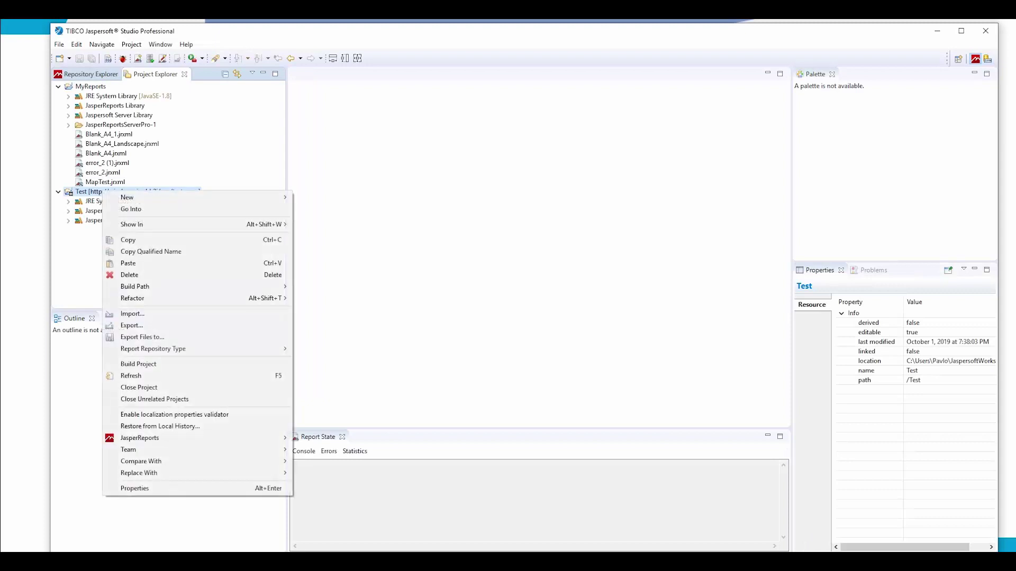
pyautogui.moveTo(130, 195)
pyautogui.click(326, 212)
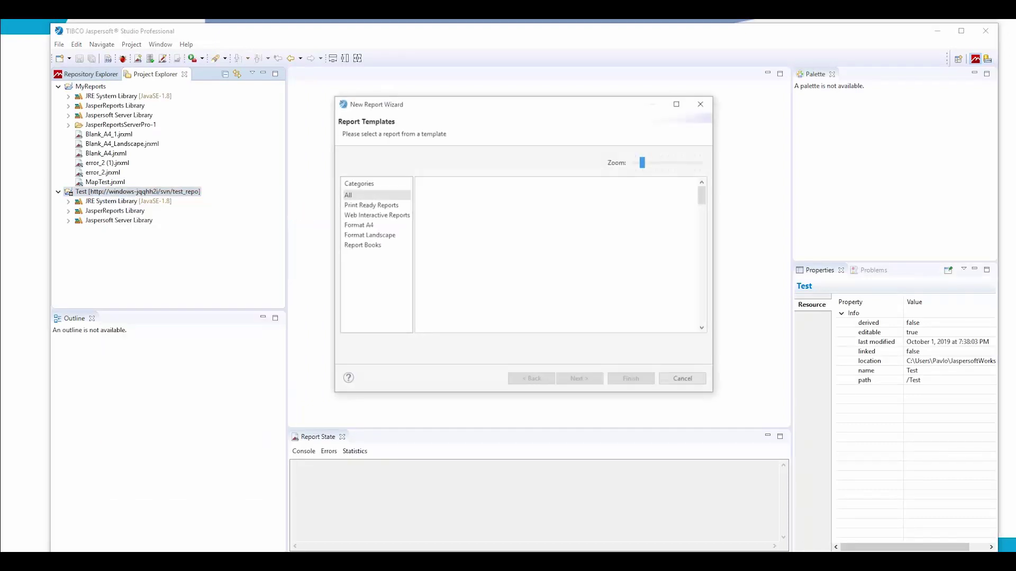
pyautogui.click(556, 299)
pyautogui.press('Return')
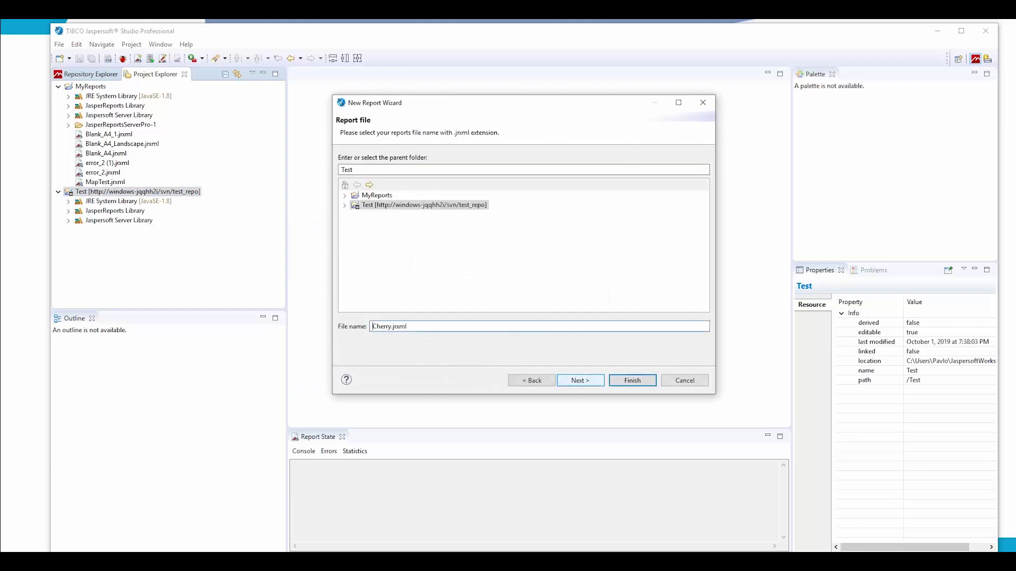
pyautogui.press('Return')
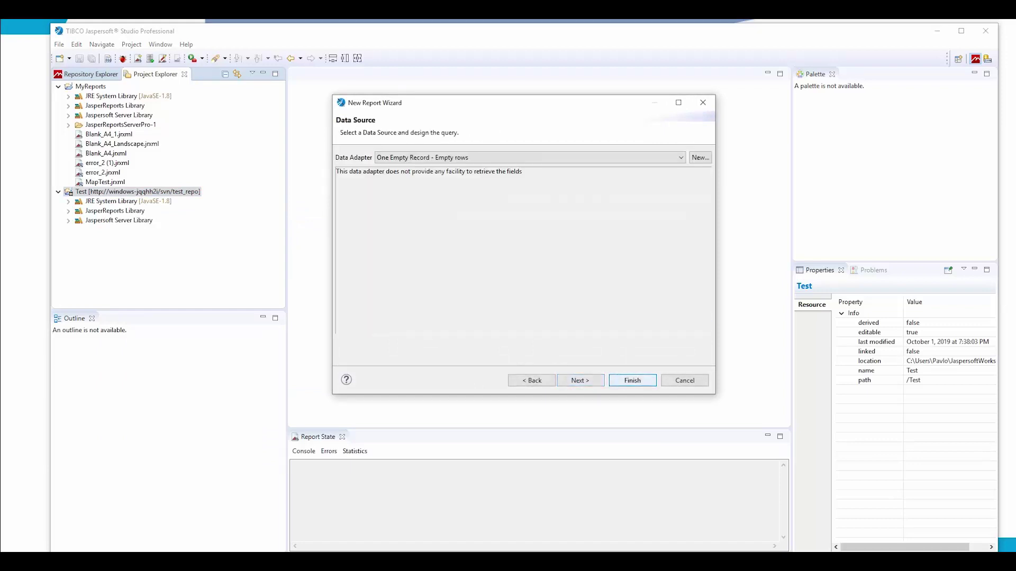
# Step: Choose the Postgres JDBC data adapter and finish the report wizard
pyautogui.hotkey('alt', 'Down')
pyautogui.press('Up')
pyautogui.press('Return')
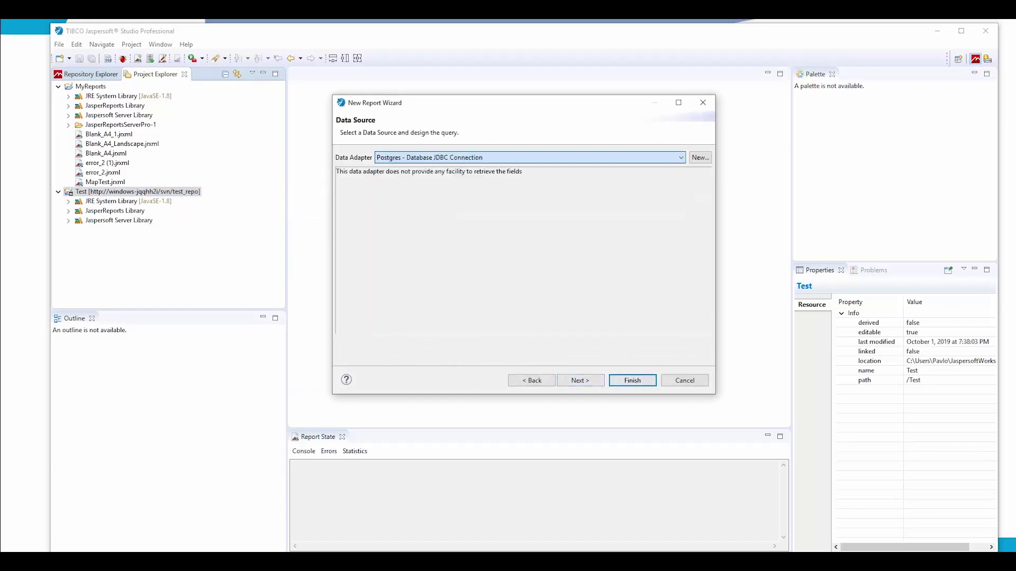
pyautogui.hotkey('alt', 'Down')
pyautogui.press('Down')
pyautogui.press('Return')
pyautogui.press('Return')
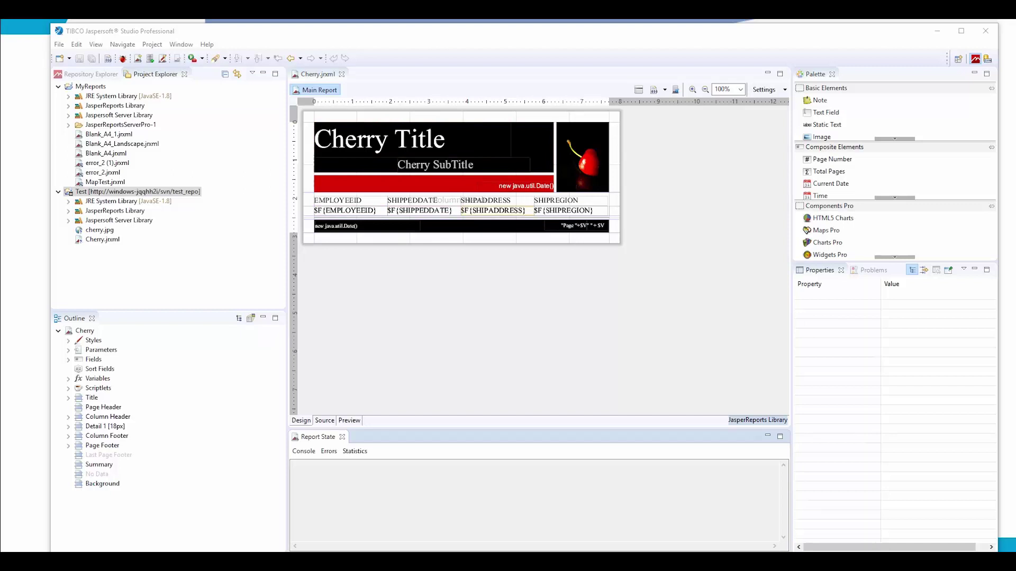
# Step: Commit the Test project through Team > Commit with the comment 'initial commit'
pyautogui.click(137, 192)
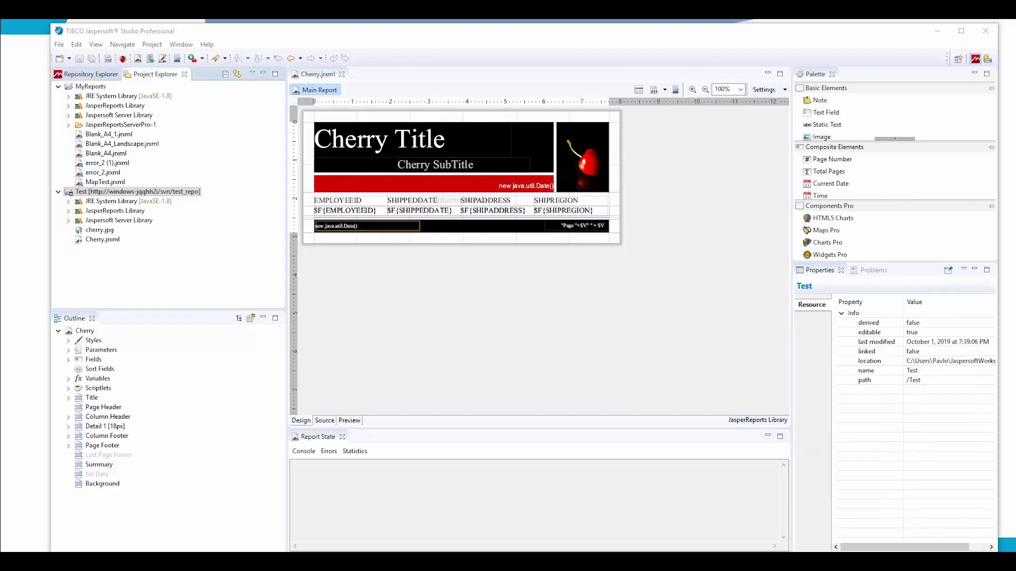
pyautogui.rightClick(112, 193)
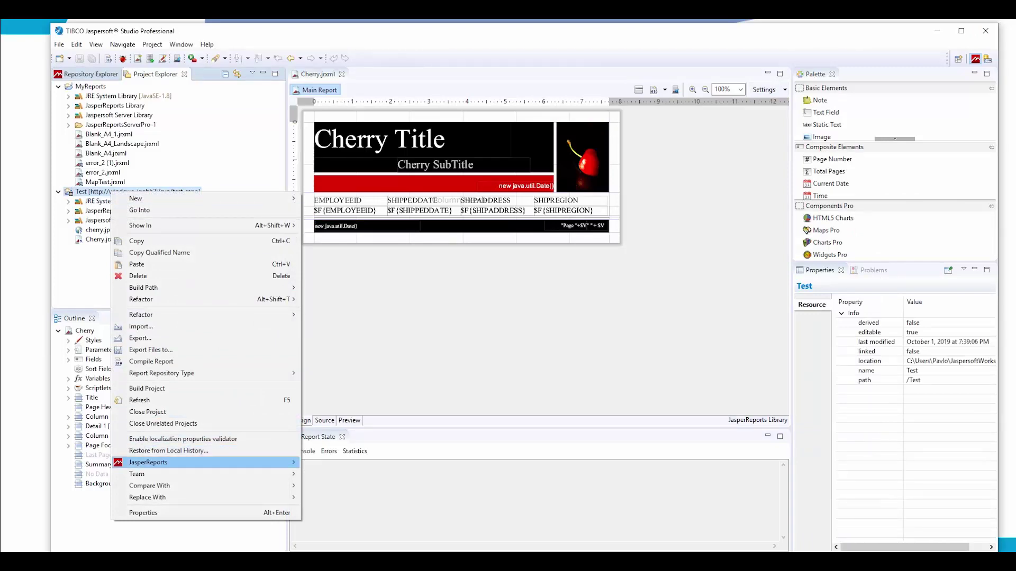
pyautogui.moveTo(158, 474)
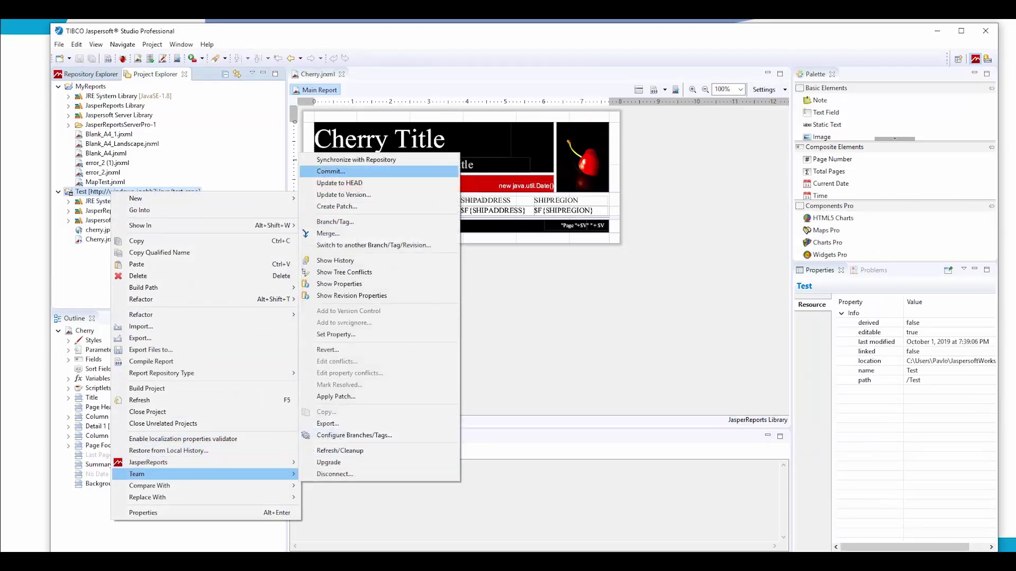
pyautogui.click(338, 171)
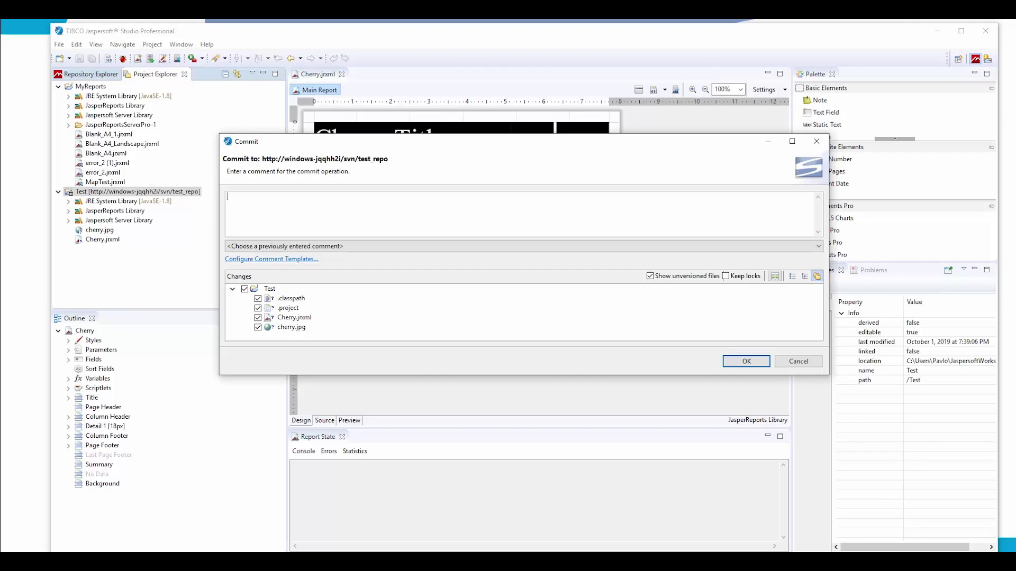
pyautogui.write('initial commit')
pyautogui.press('Return')
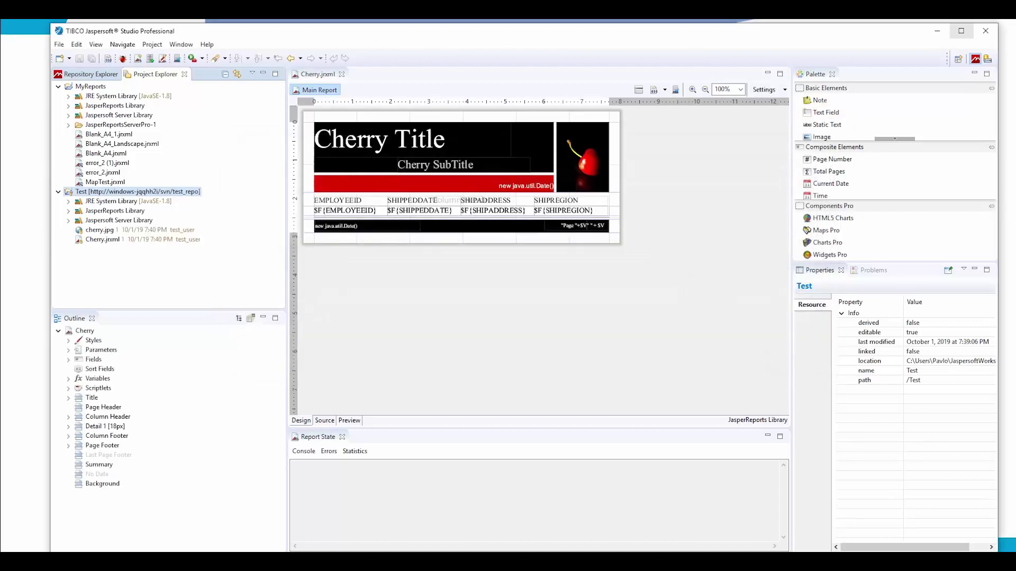
# Step: Switch to the SVN Repository Exploring perspective to view test_repo's files at revision 1
pyautogui.click(987, 58)
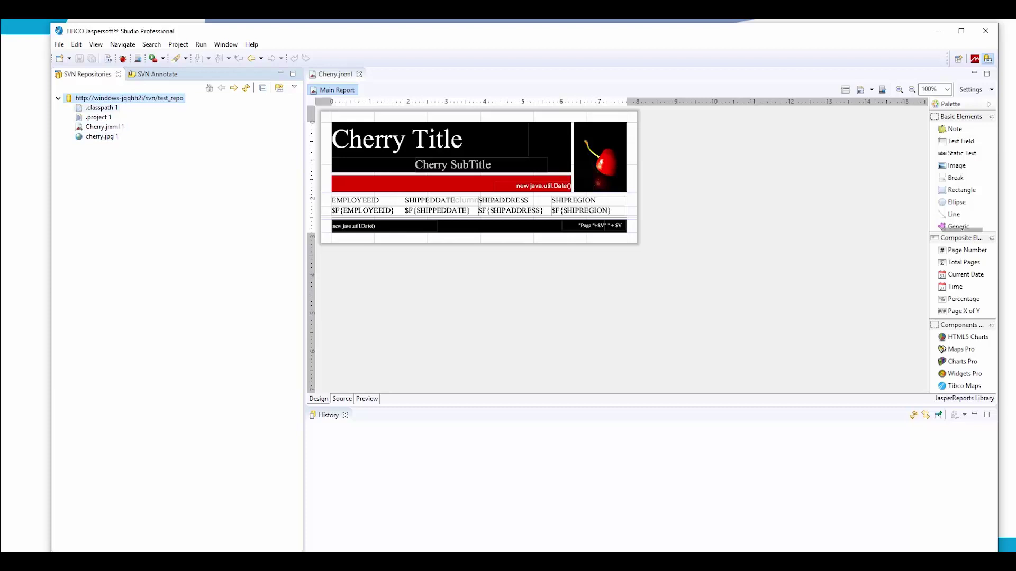
# Step: In VisualSVN Server, refresh and expand test_repo to list .classpath, .project, cherry.jpg and Cherry.jrxml, then return
pyautogui.hotkey('alt', 'Tab')
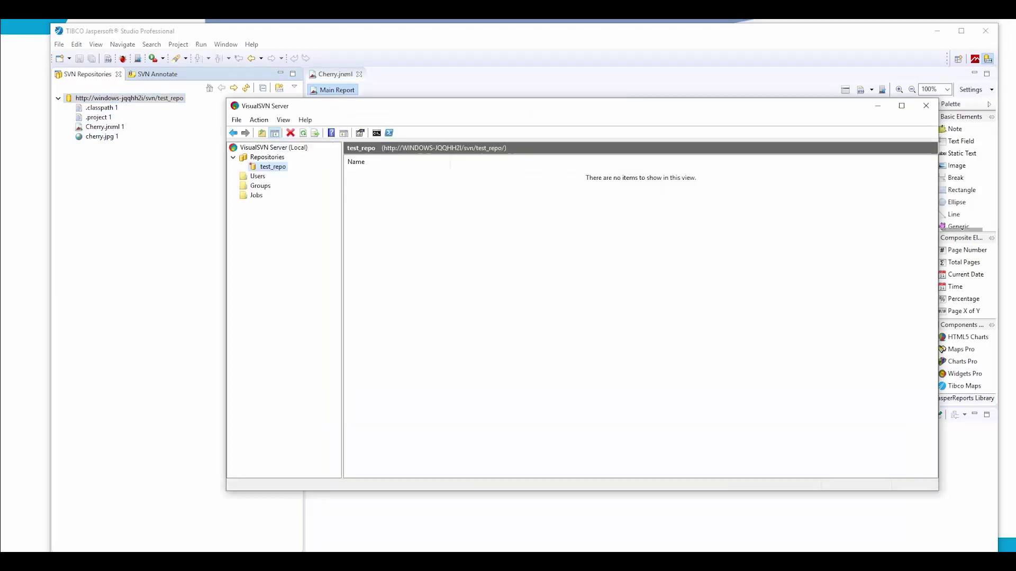
pyautogui.hotkey('shift', 'F10')
pyautogui.press('Down')
pyautogui.press('Down')
pyautogui.press('Down')
pyautogui.press('Down')
pyautogui.press('Down')
pyautogui.press('Down')
pyautogui.press('Down')
pyautogui.press('Down')
pyautogui.press('Down')
pyautogui.press('Down')
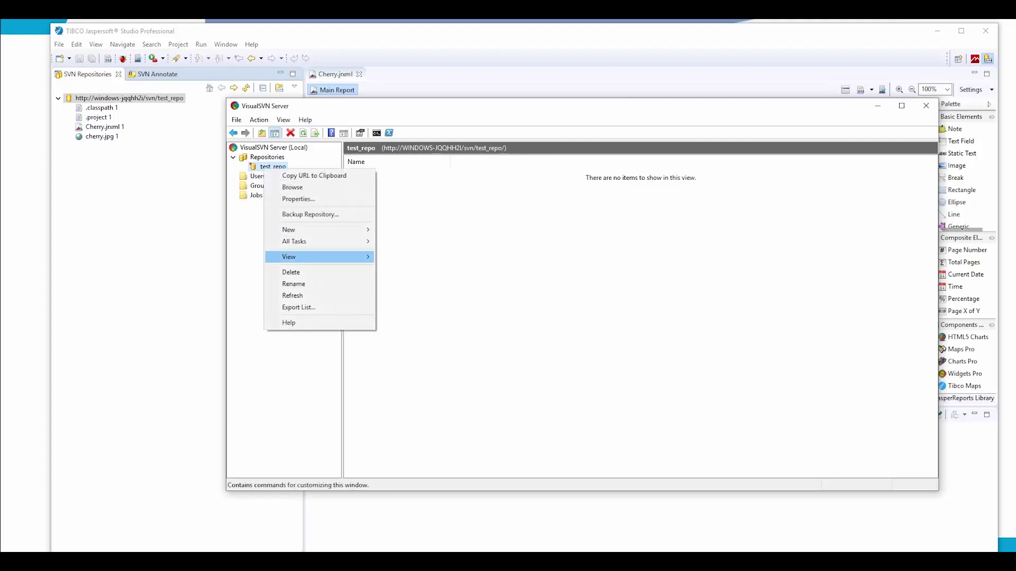
pyautogui.press('Return')
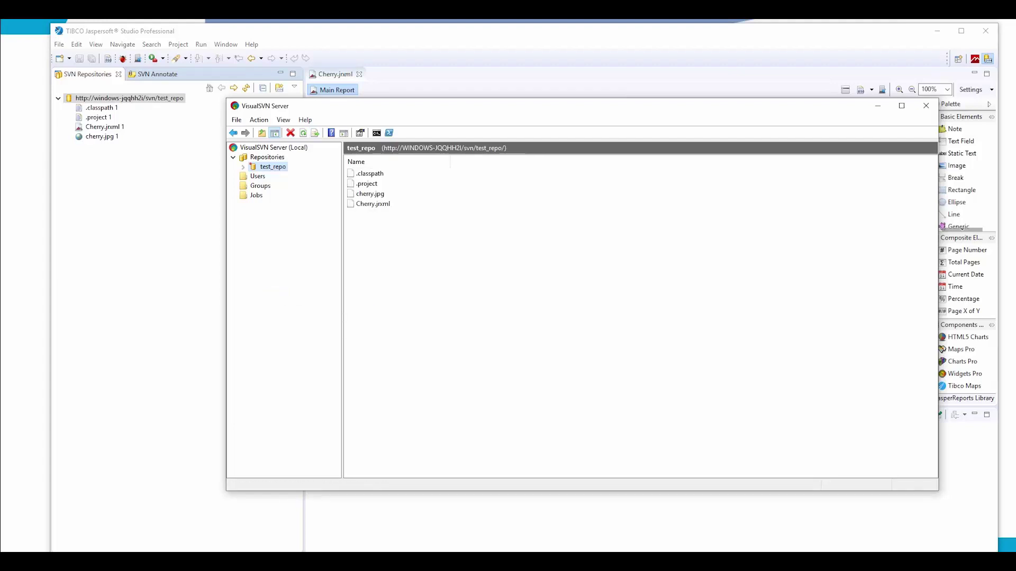
pyautogui.press('Right')
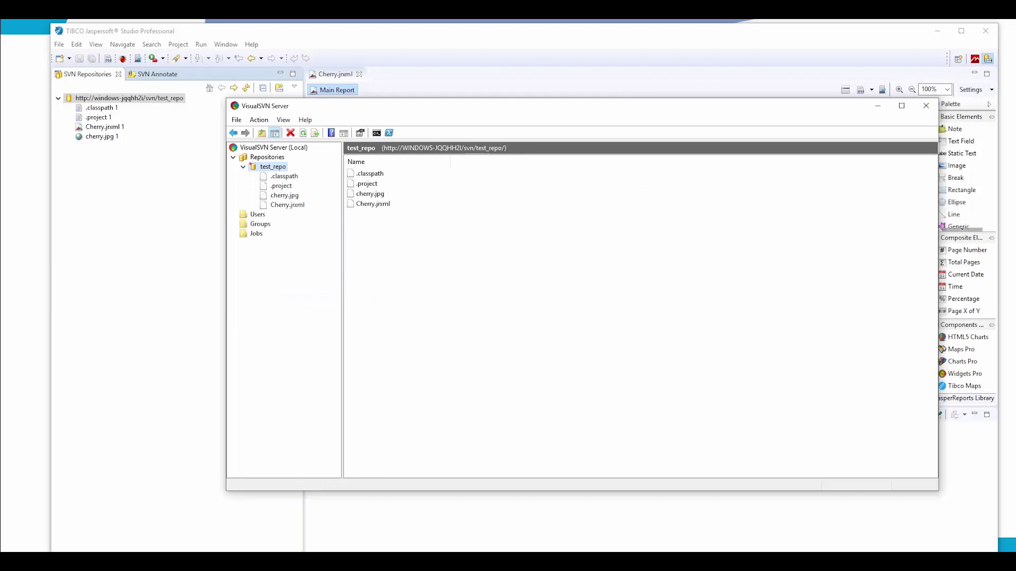
pyautogui.hotkey('alt', 'Tab')
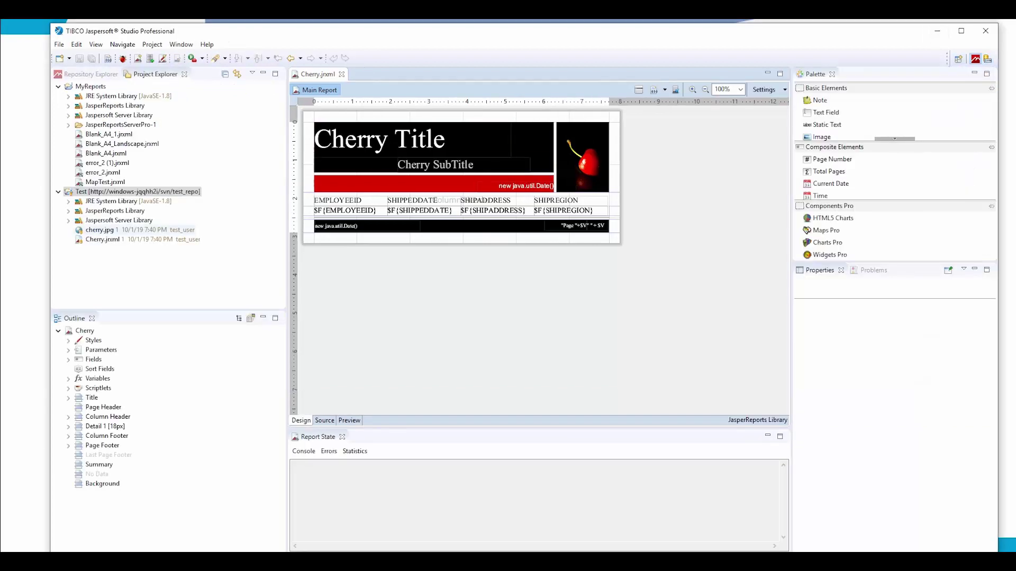
# Step: Delete the cherry image from the title, save, and commit the Test project with comment 'removed image'
pyautogui.click(582, 157)
pyautogui.press('Delete')
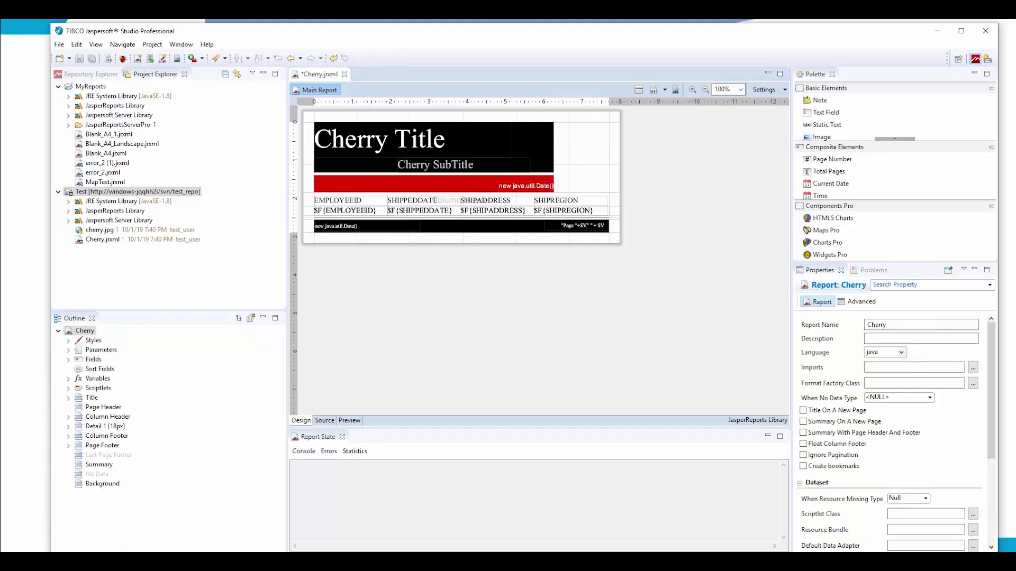
pyautogui.rightClick(125, 192)
pyautogui.moveTo(222, 477)
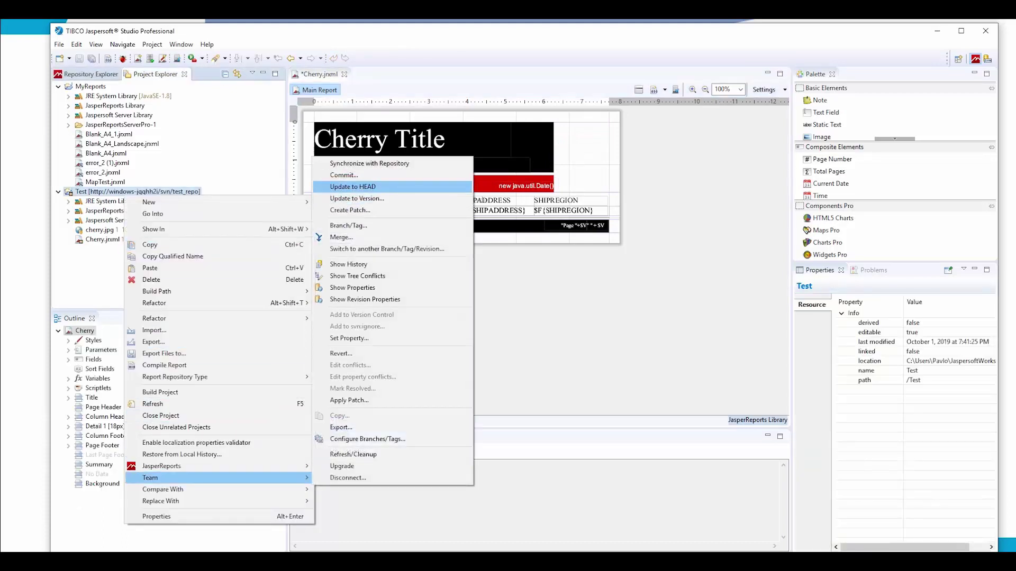
pyautogui.click(352, 186)
pyautogui.press('Return')
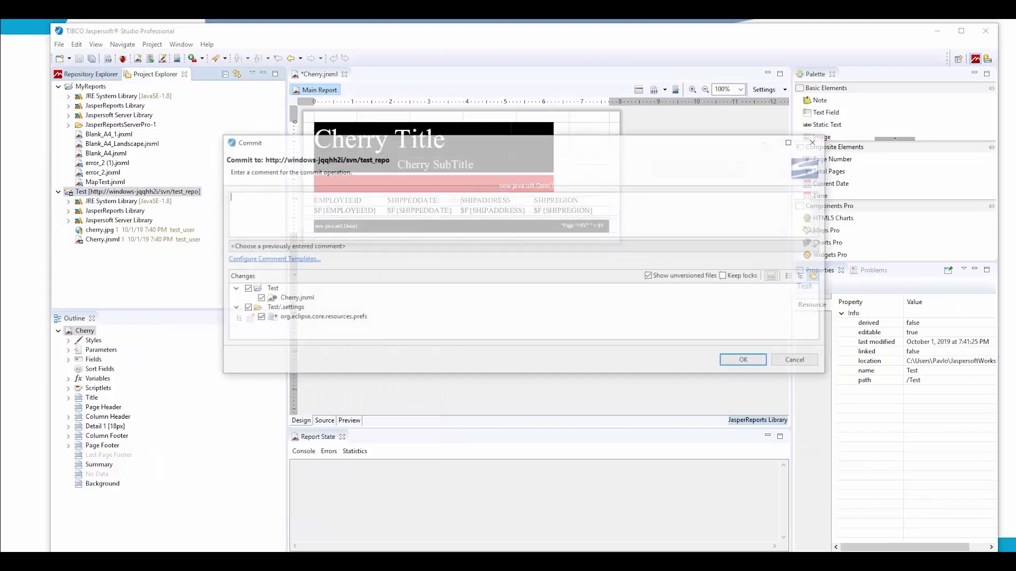
pyautogui.write('removed image')
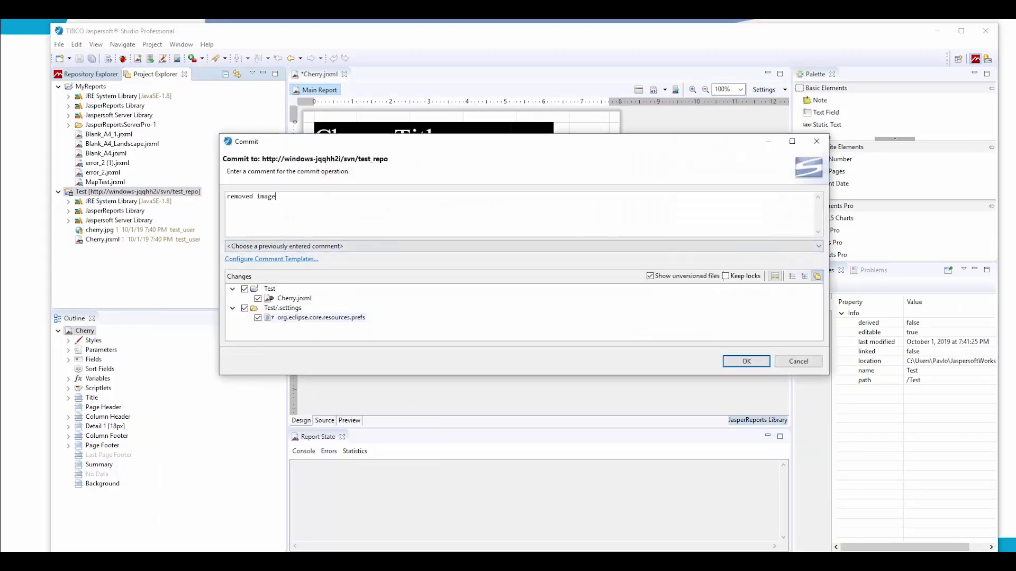
pyautogui.click(233, 308)
pyautogui.click(233, 308)
pyautogui.press('Return')
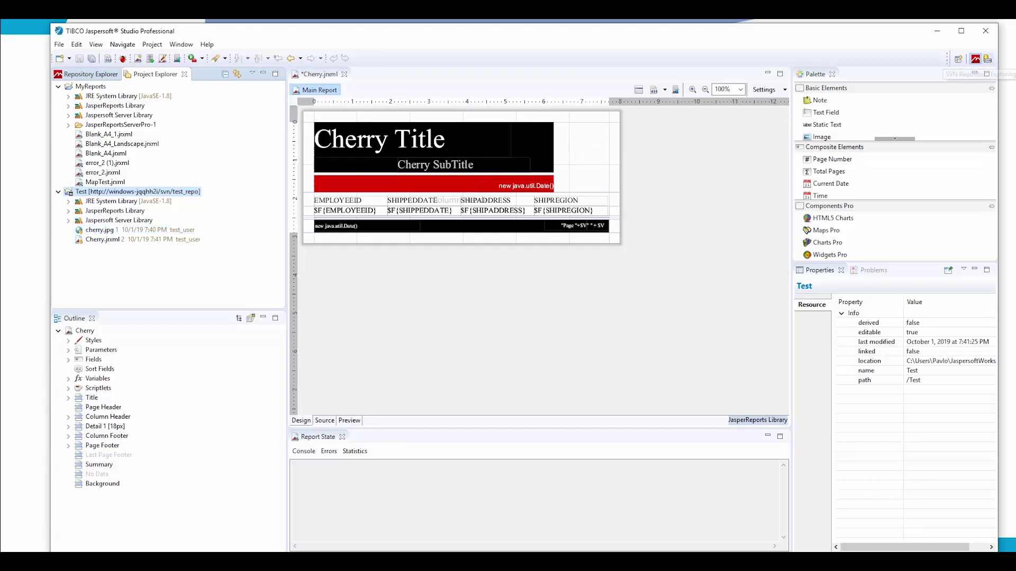
# Step: Show the SVN history of Cherry.jrxml from the SVN Repositories view
pyautogui.click(987, 58)
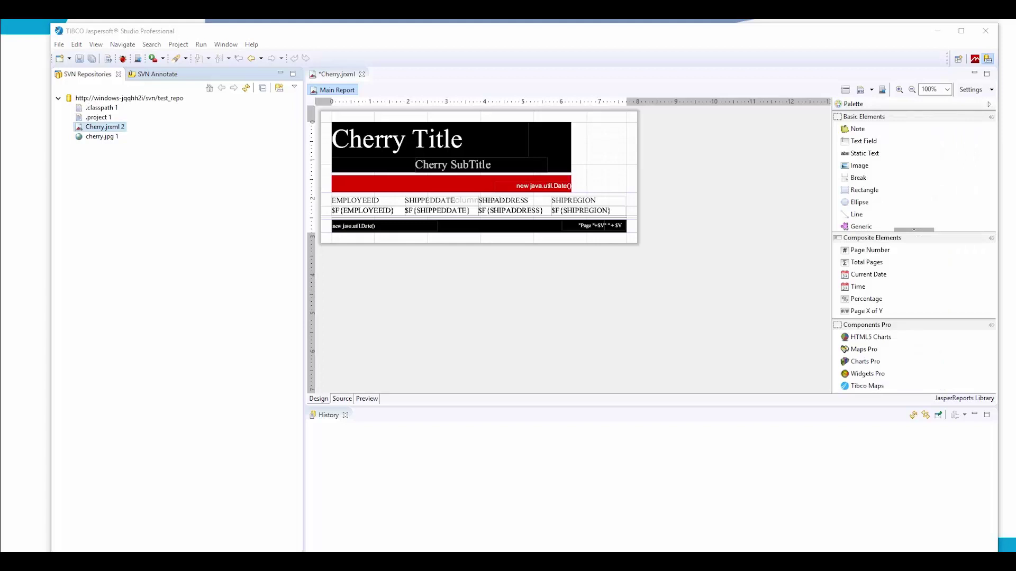
pyautogui.rightClick(112, 127)
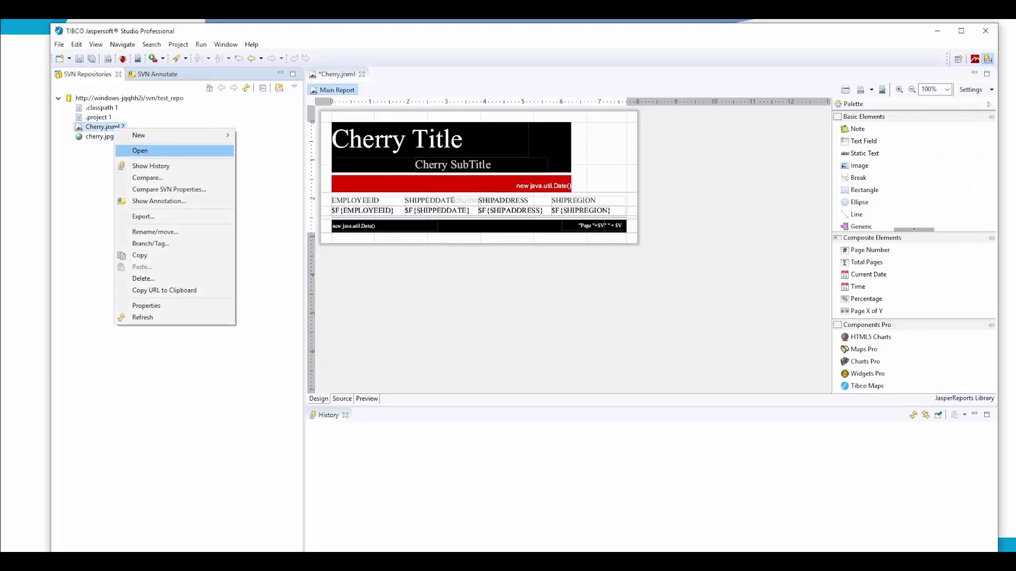
pyautogui.click(159, 166)
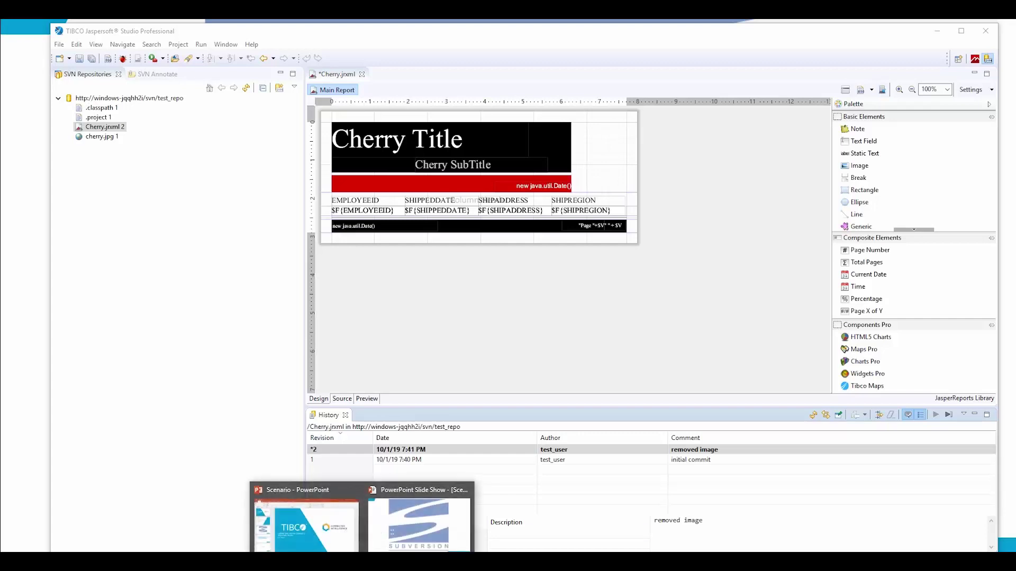
# Step: Return to the PowerPoint slide show and advance to the Docs and Links slide
pyautogui.click(431, 516)
pyautogui.press('Right')
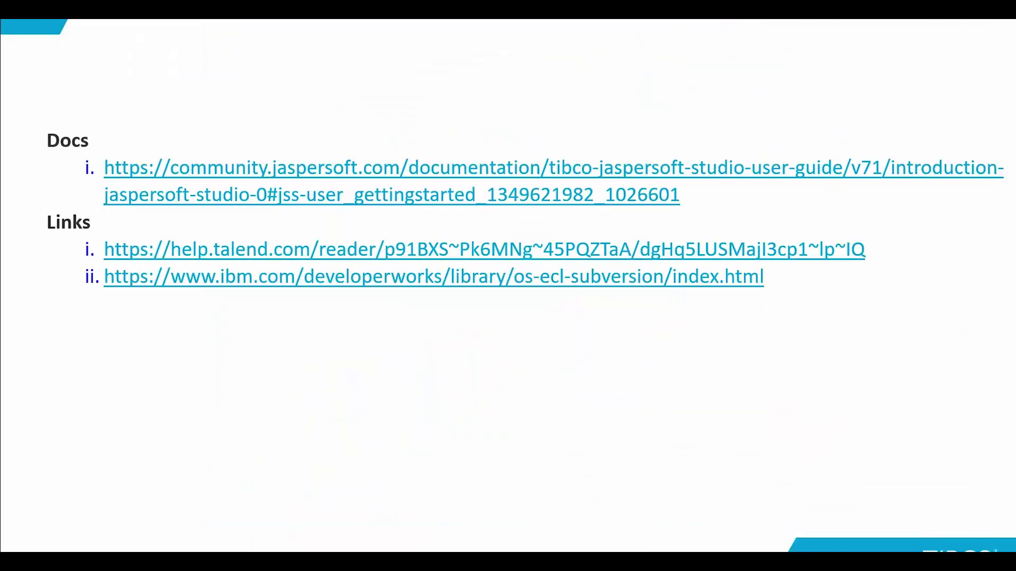